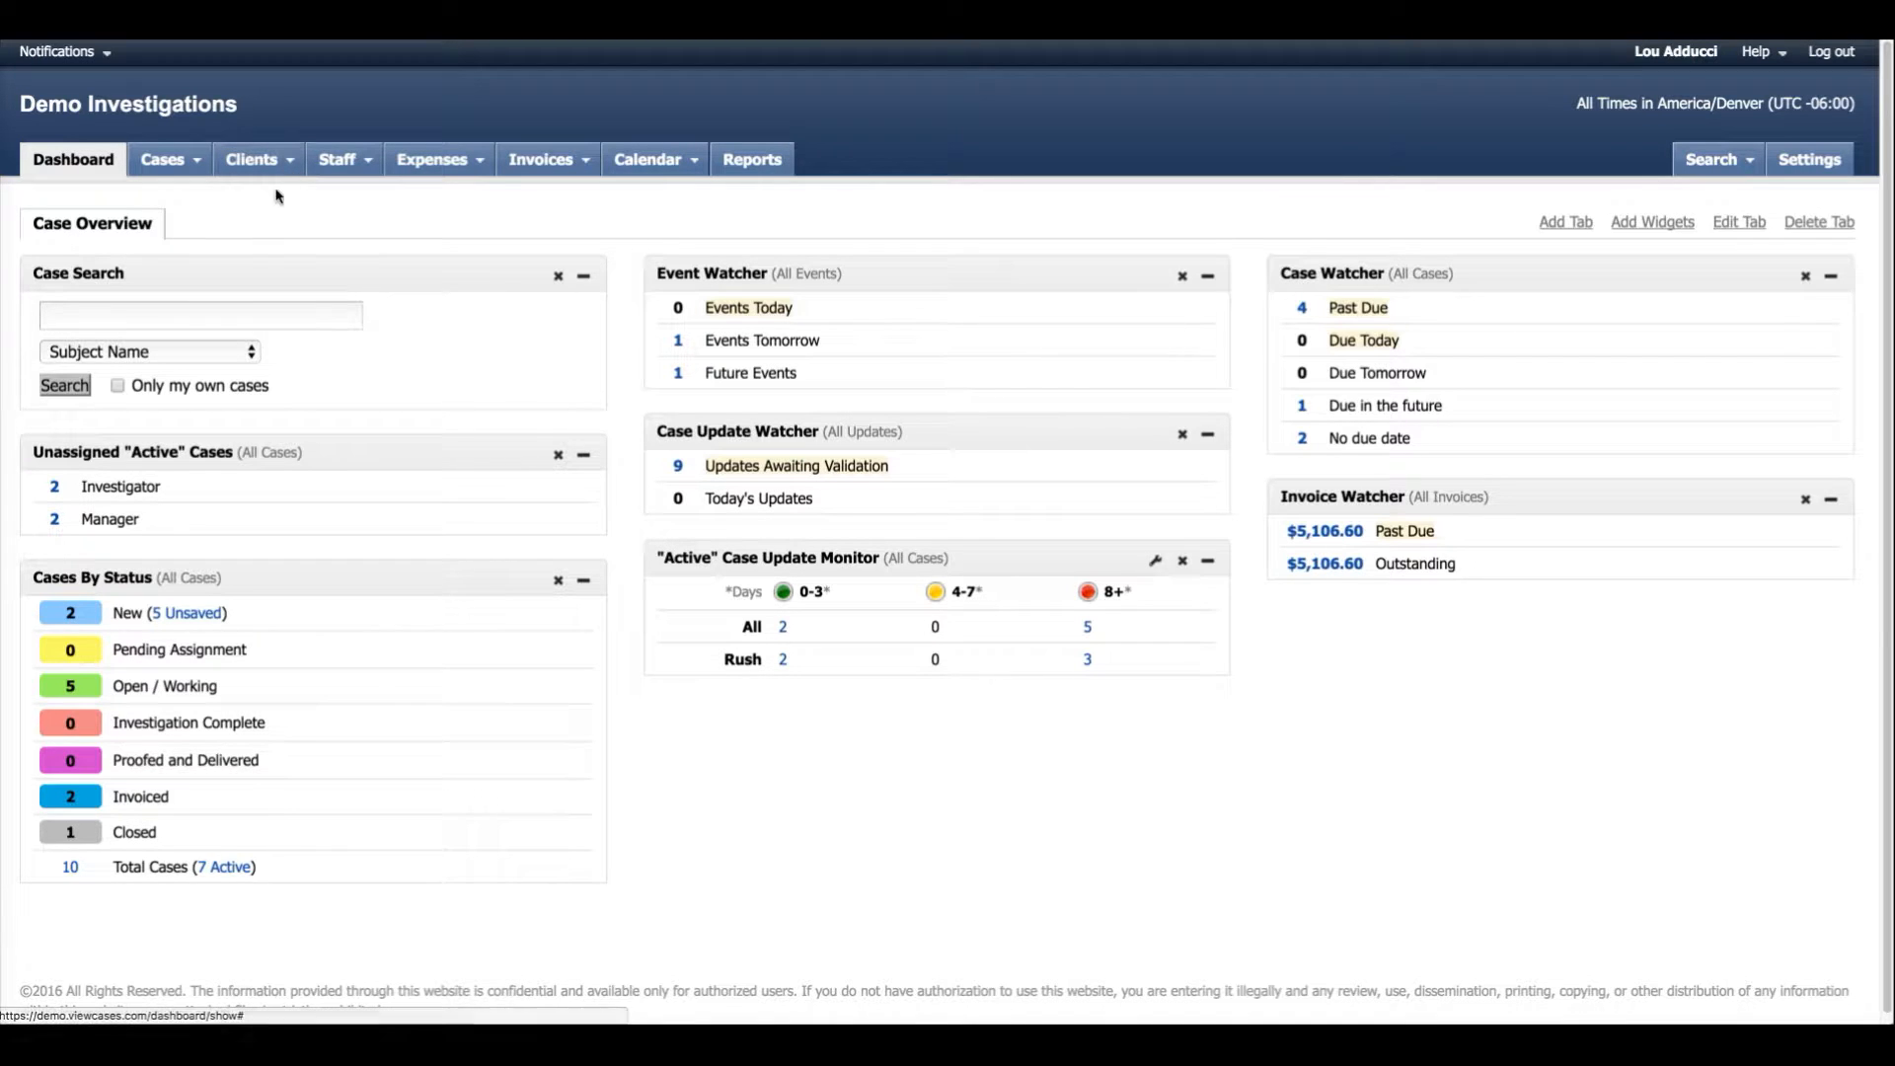
Open the staff list and filter it to staff with the Investigator role.
click(338, 163)
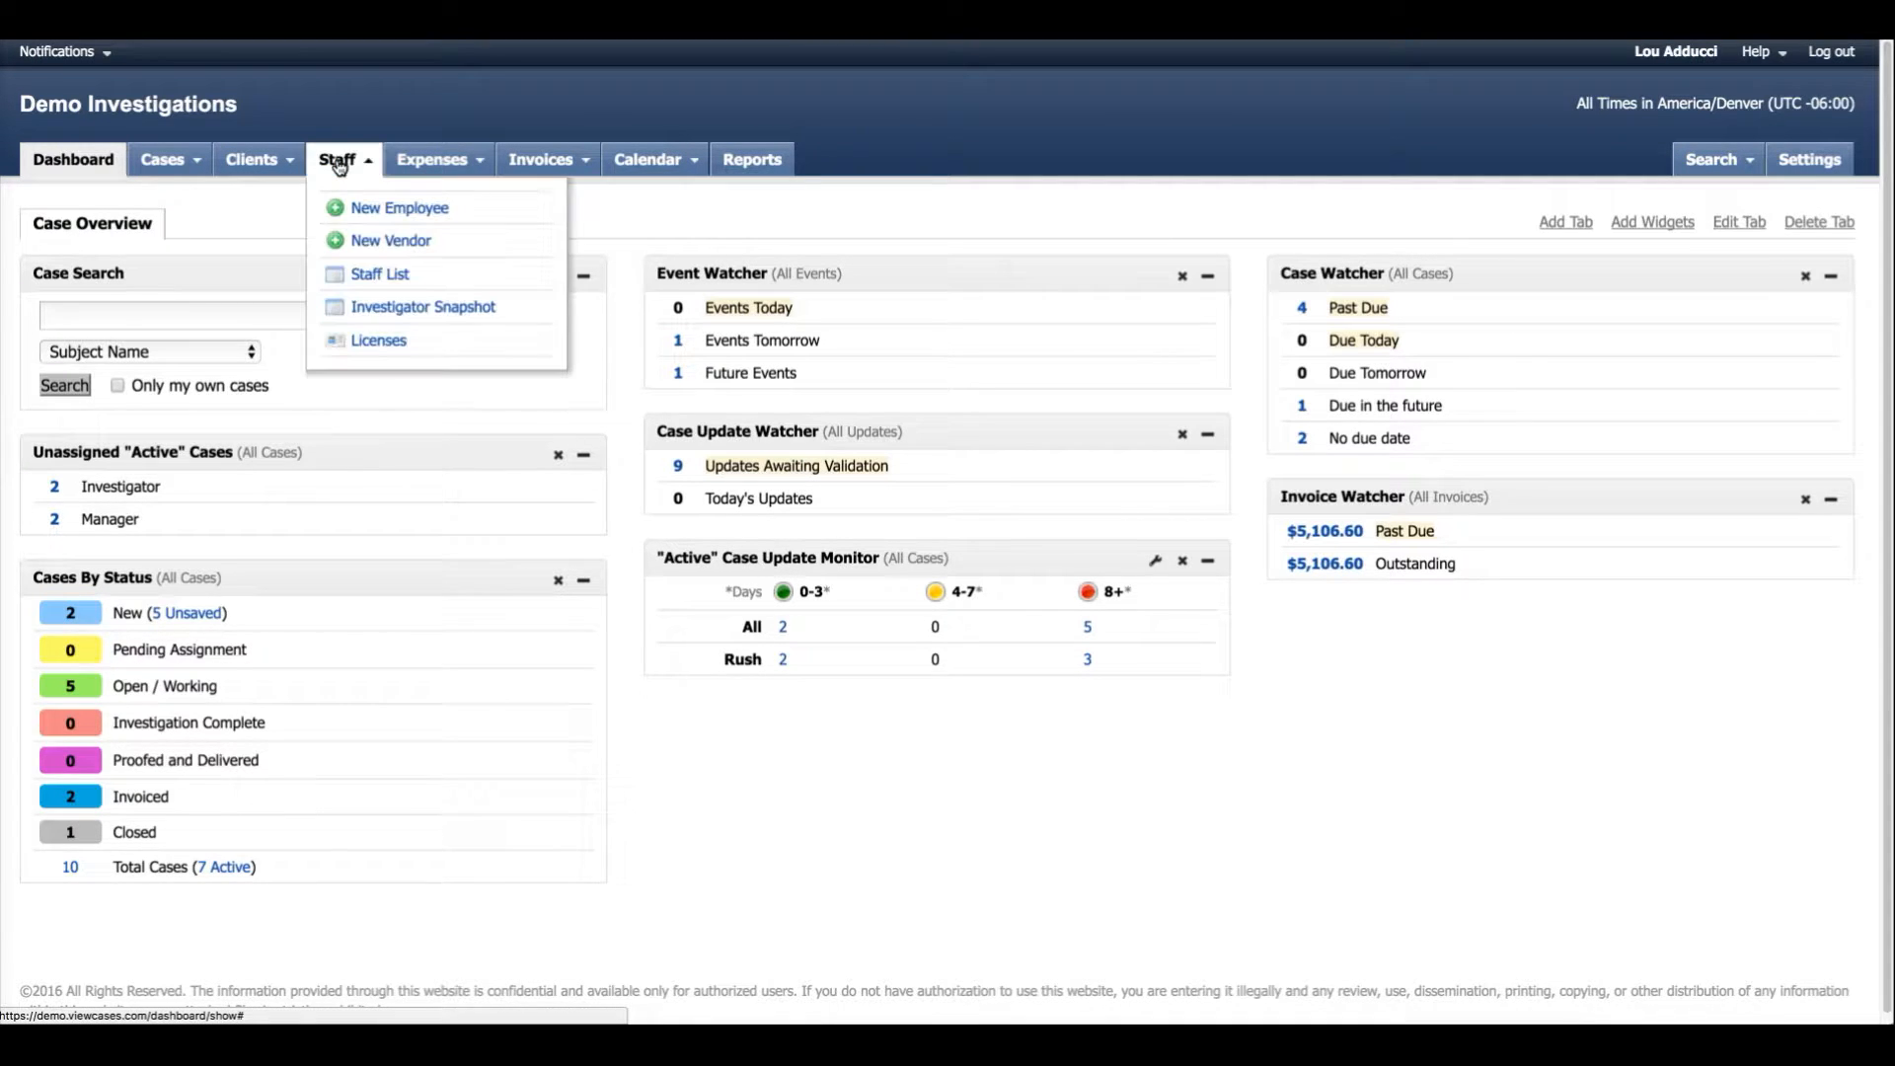
click(392, 274)
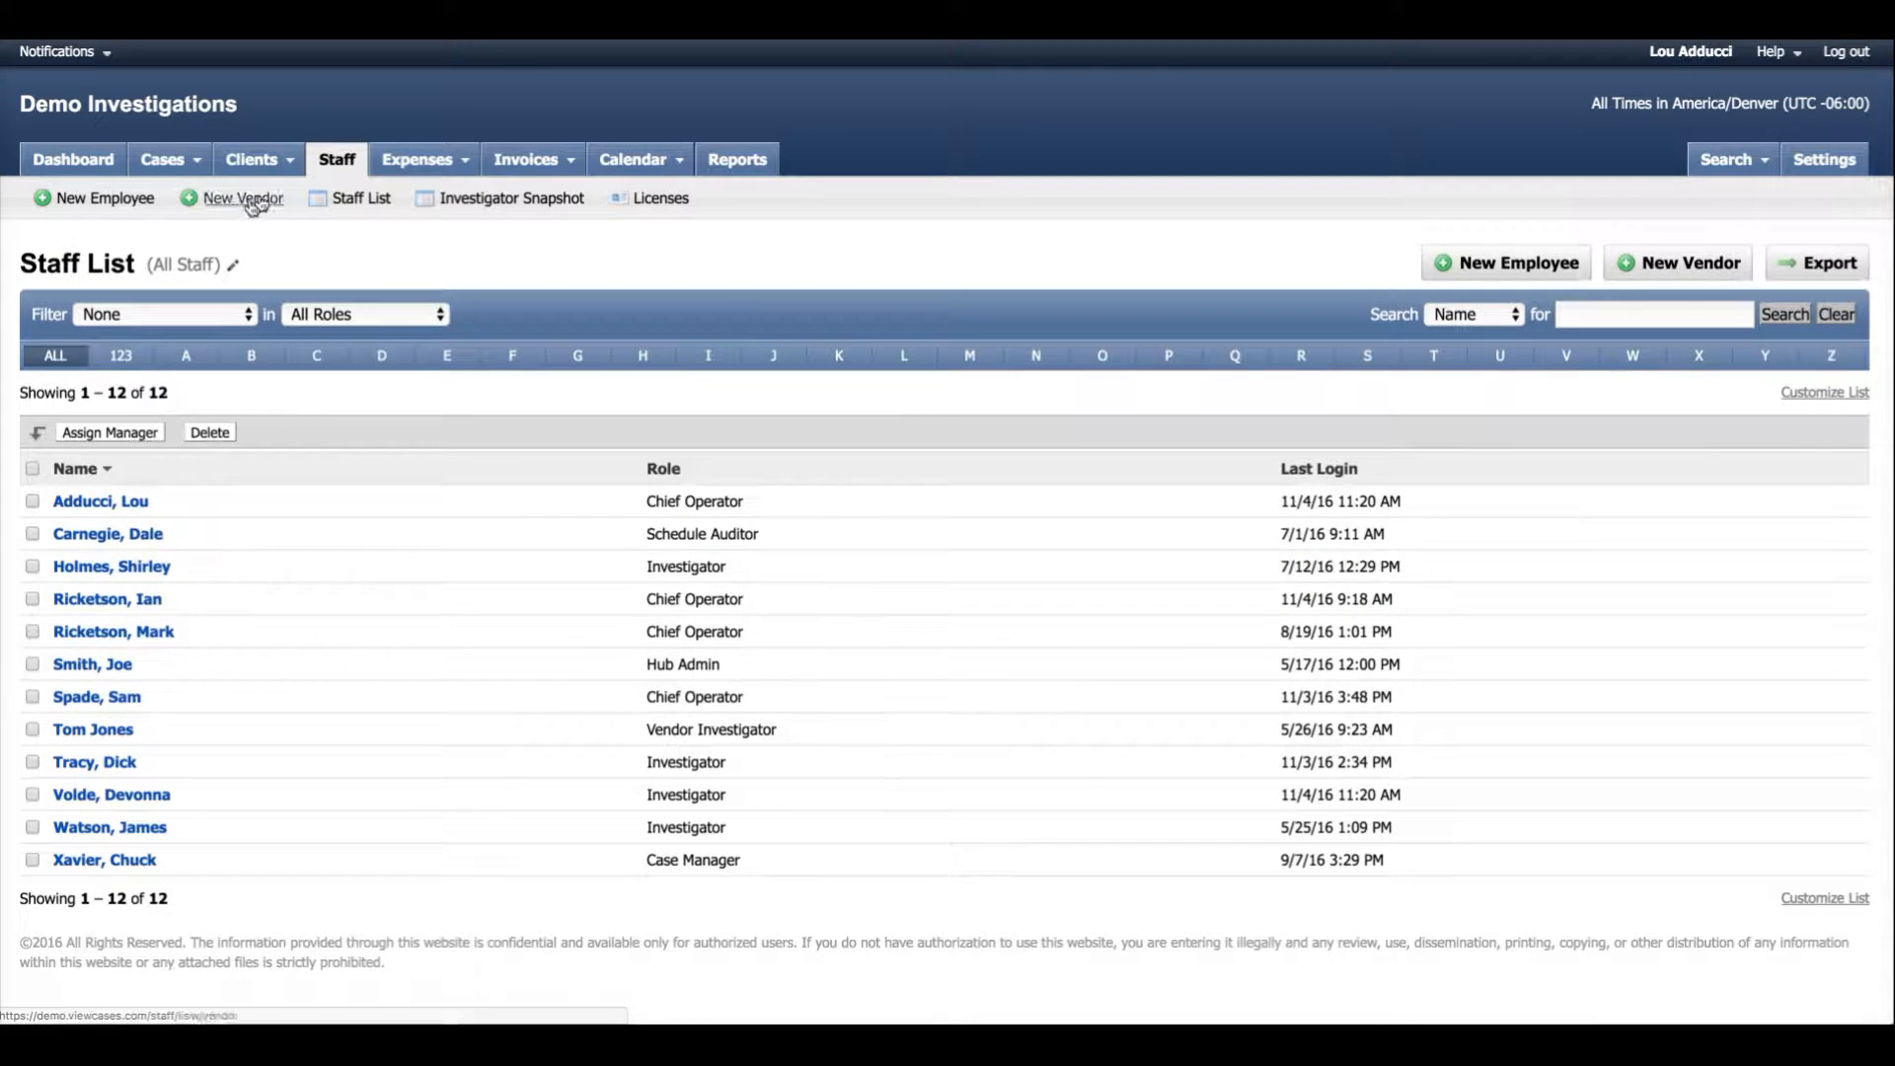
click(384, 317)
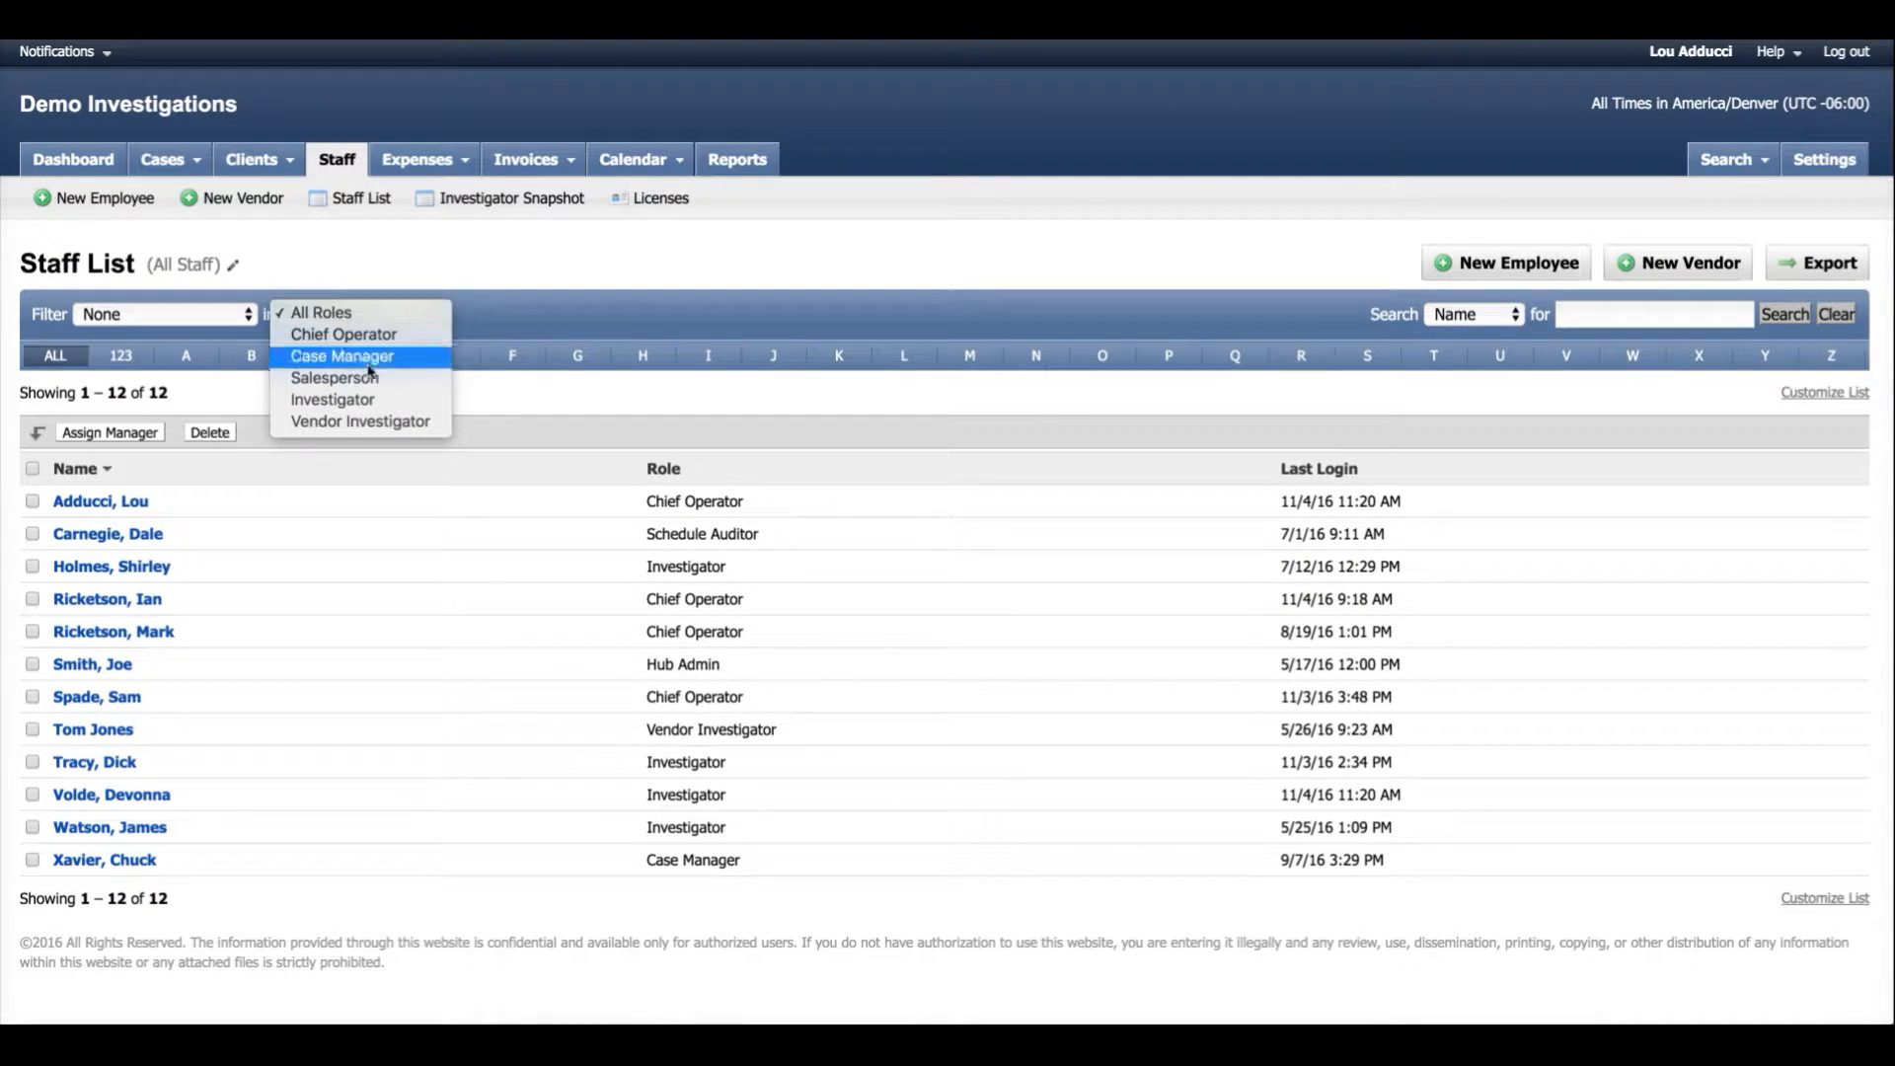
click(379, 400)
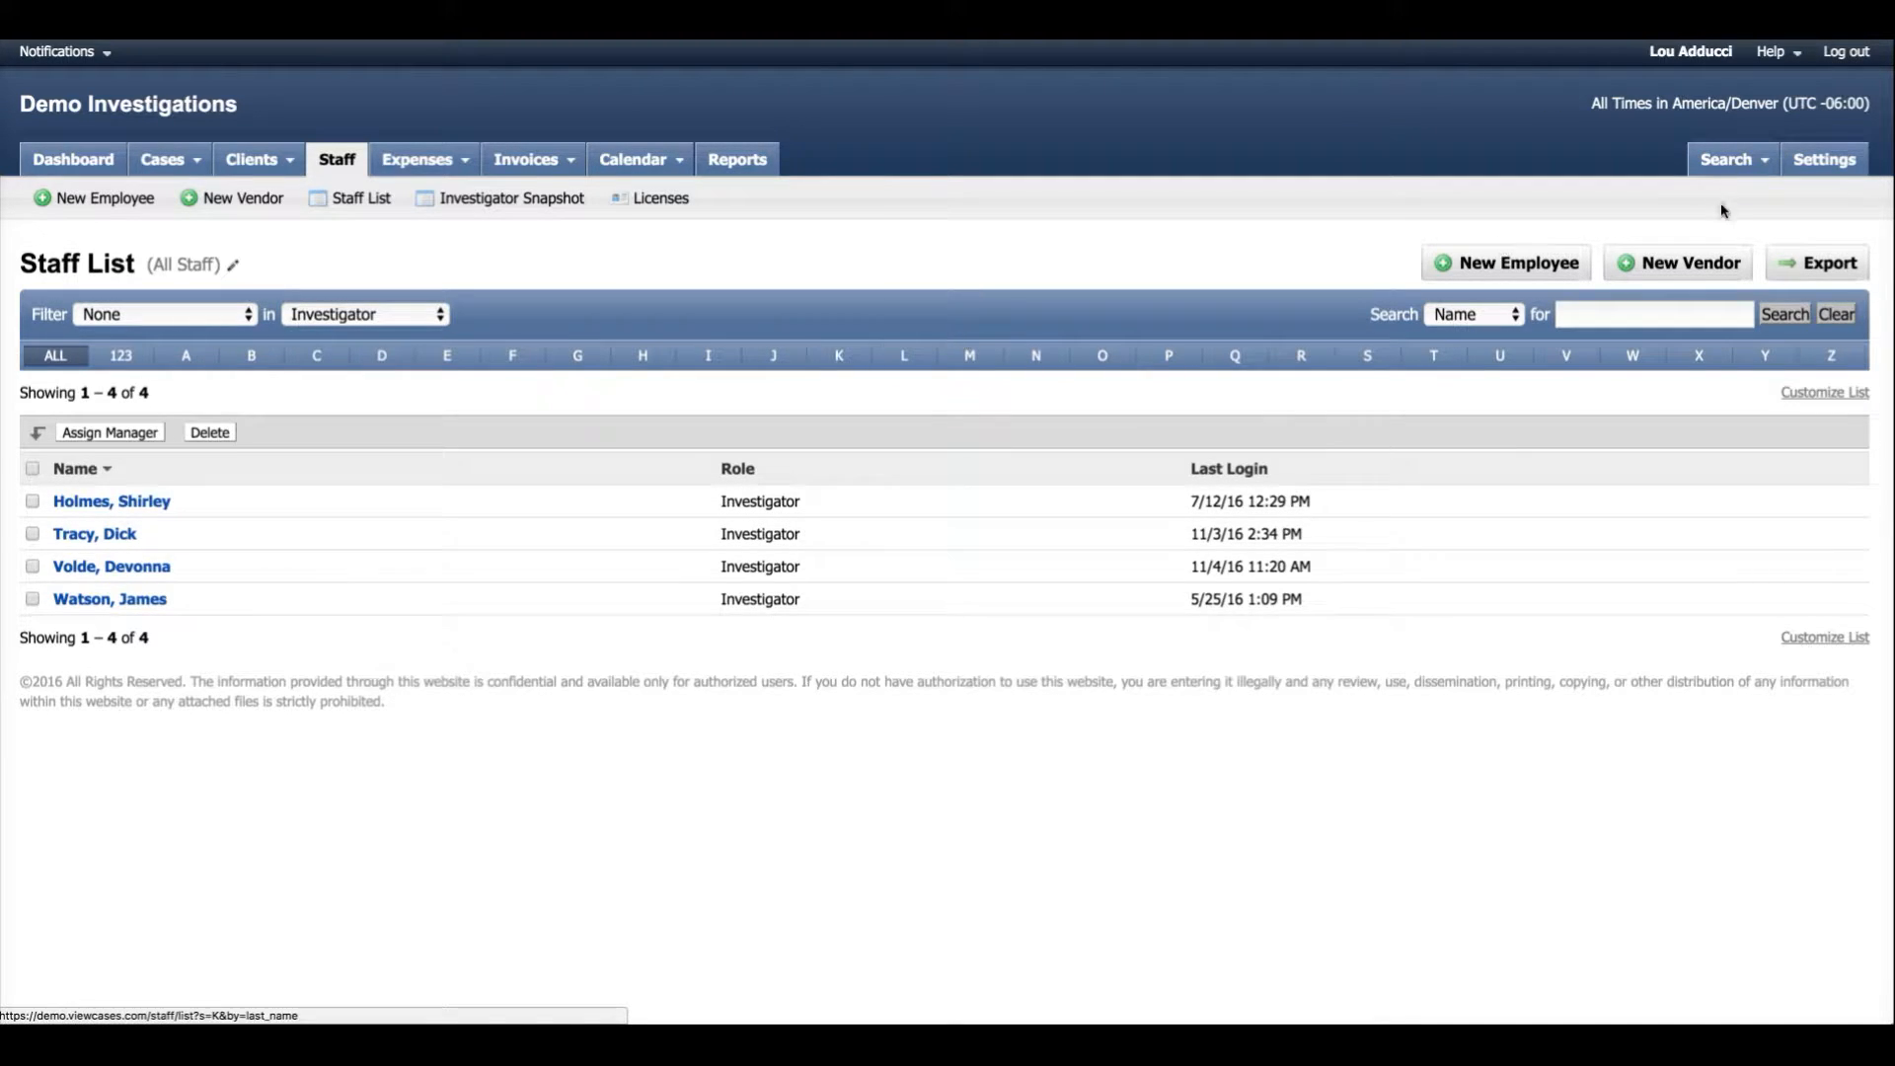
Open the Investigator role in the User Roles settings and examine its assignment, calendar and case permissions.
click(1826, 166)
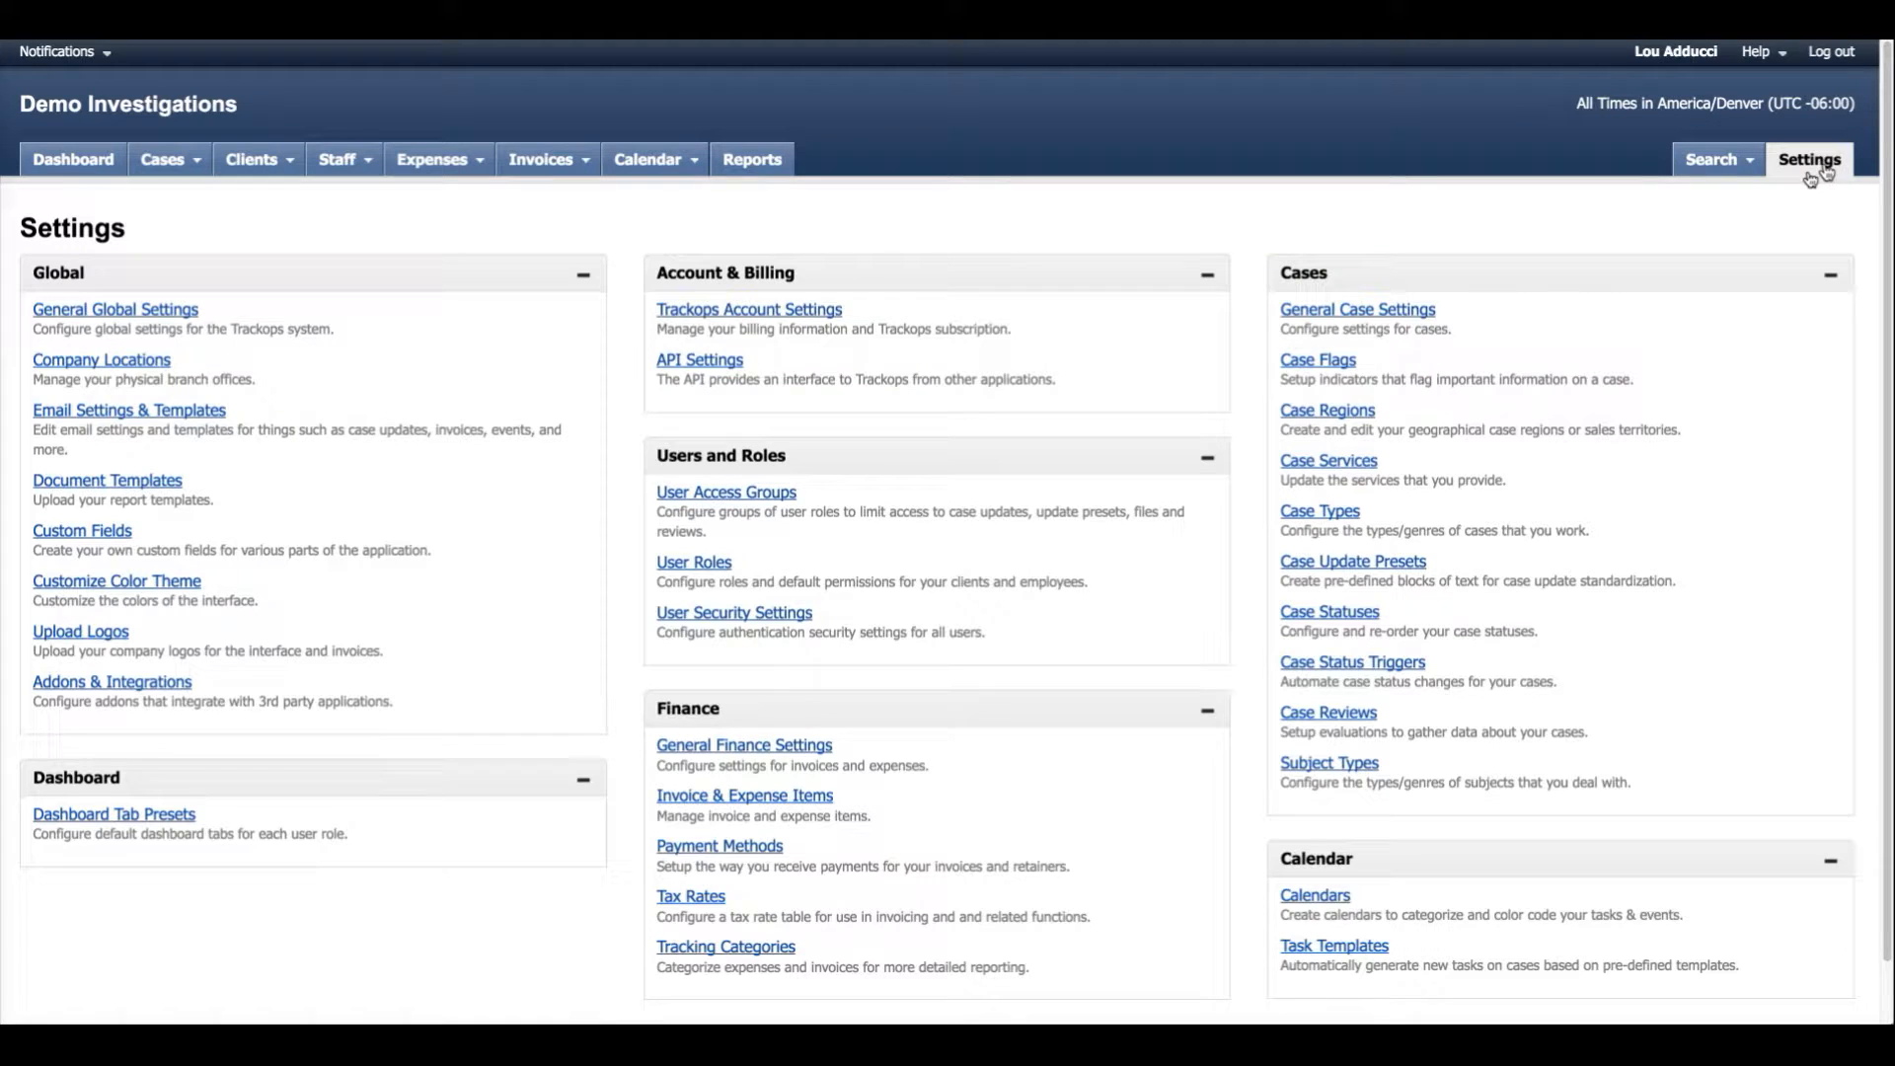
click(696, 563)
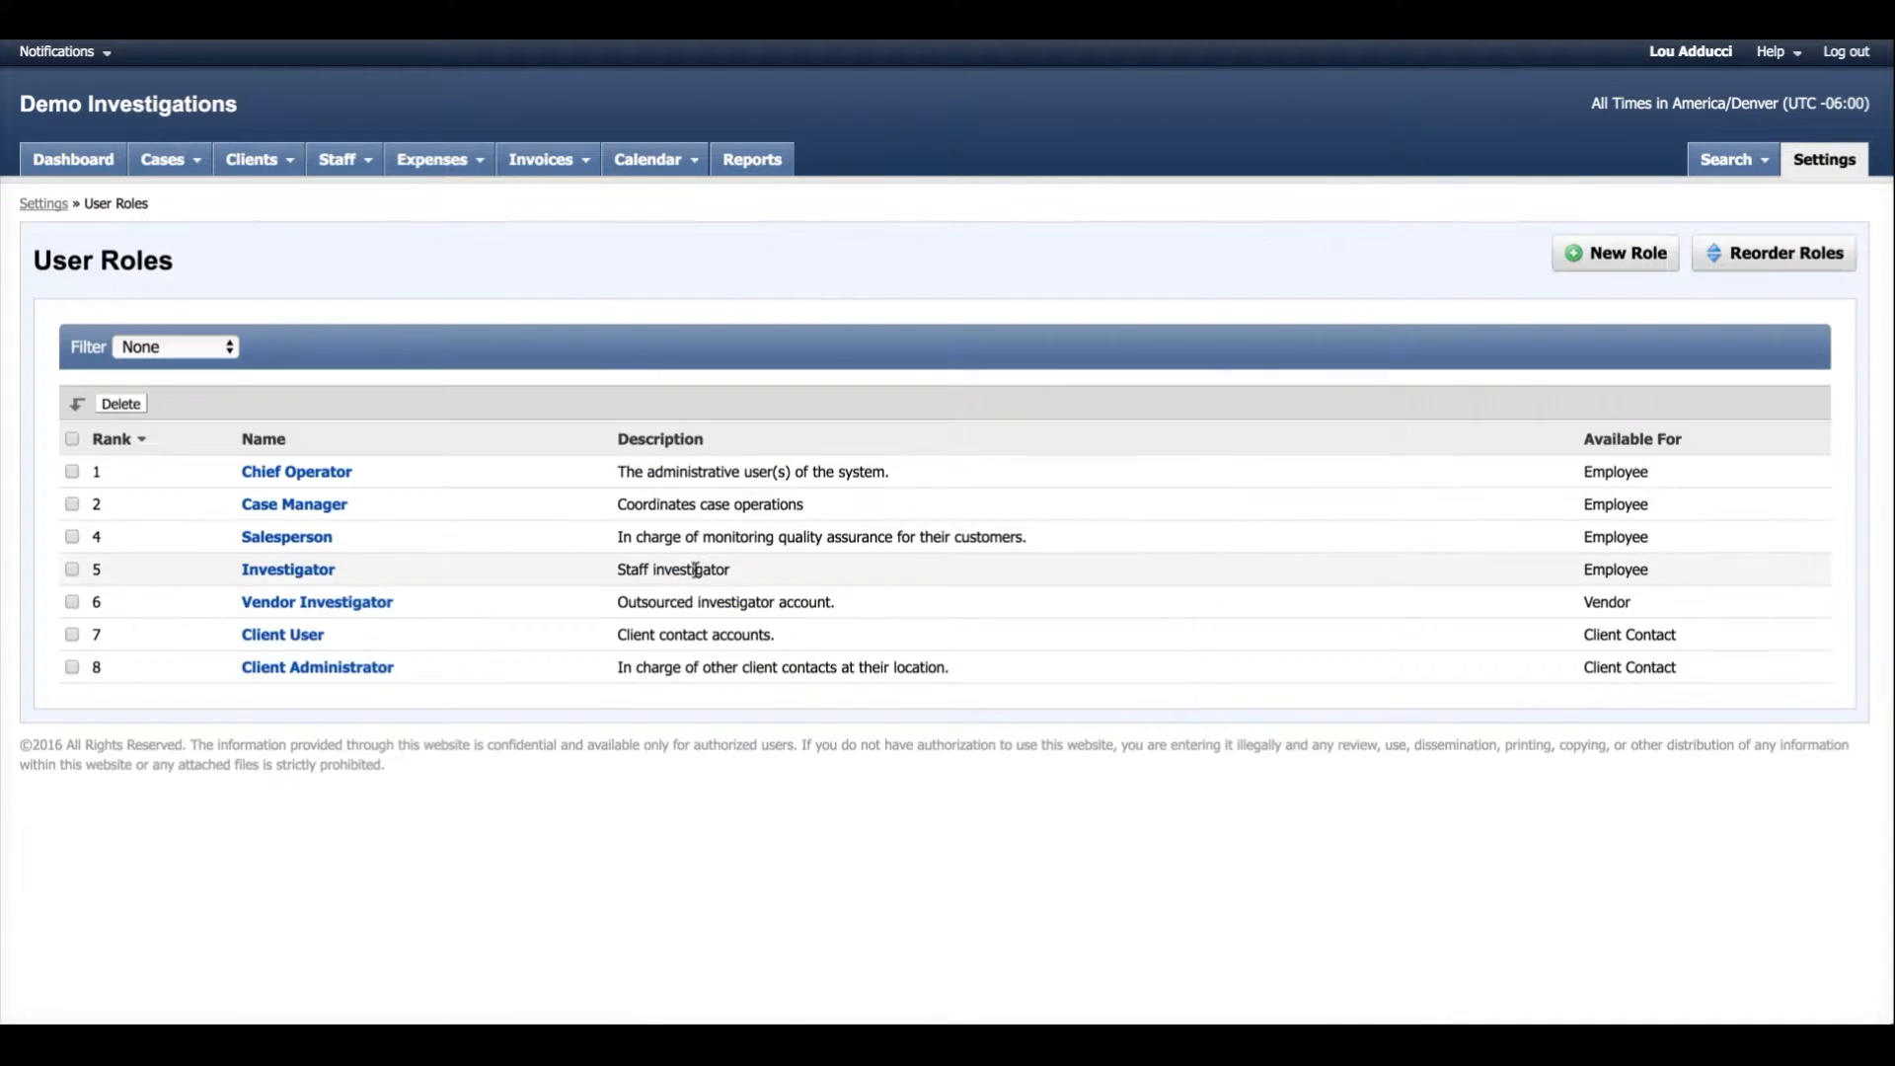
click(291, 572)
scroll(173, 612, down, 4)
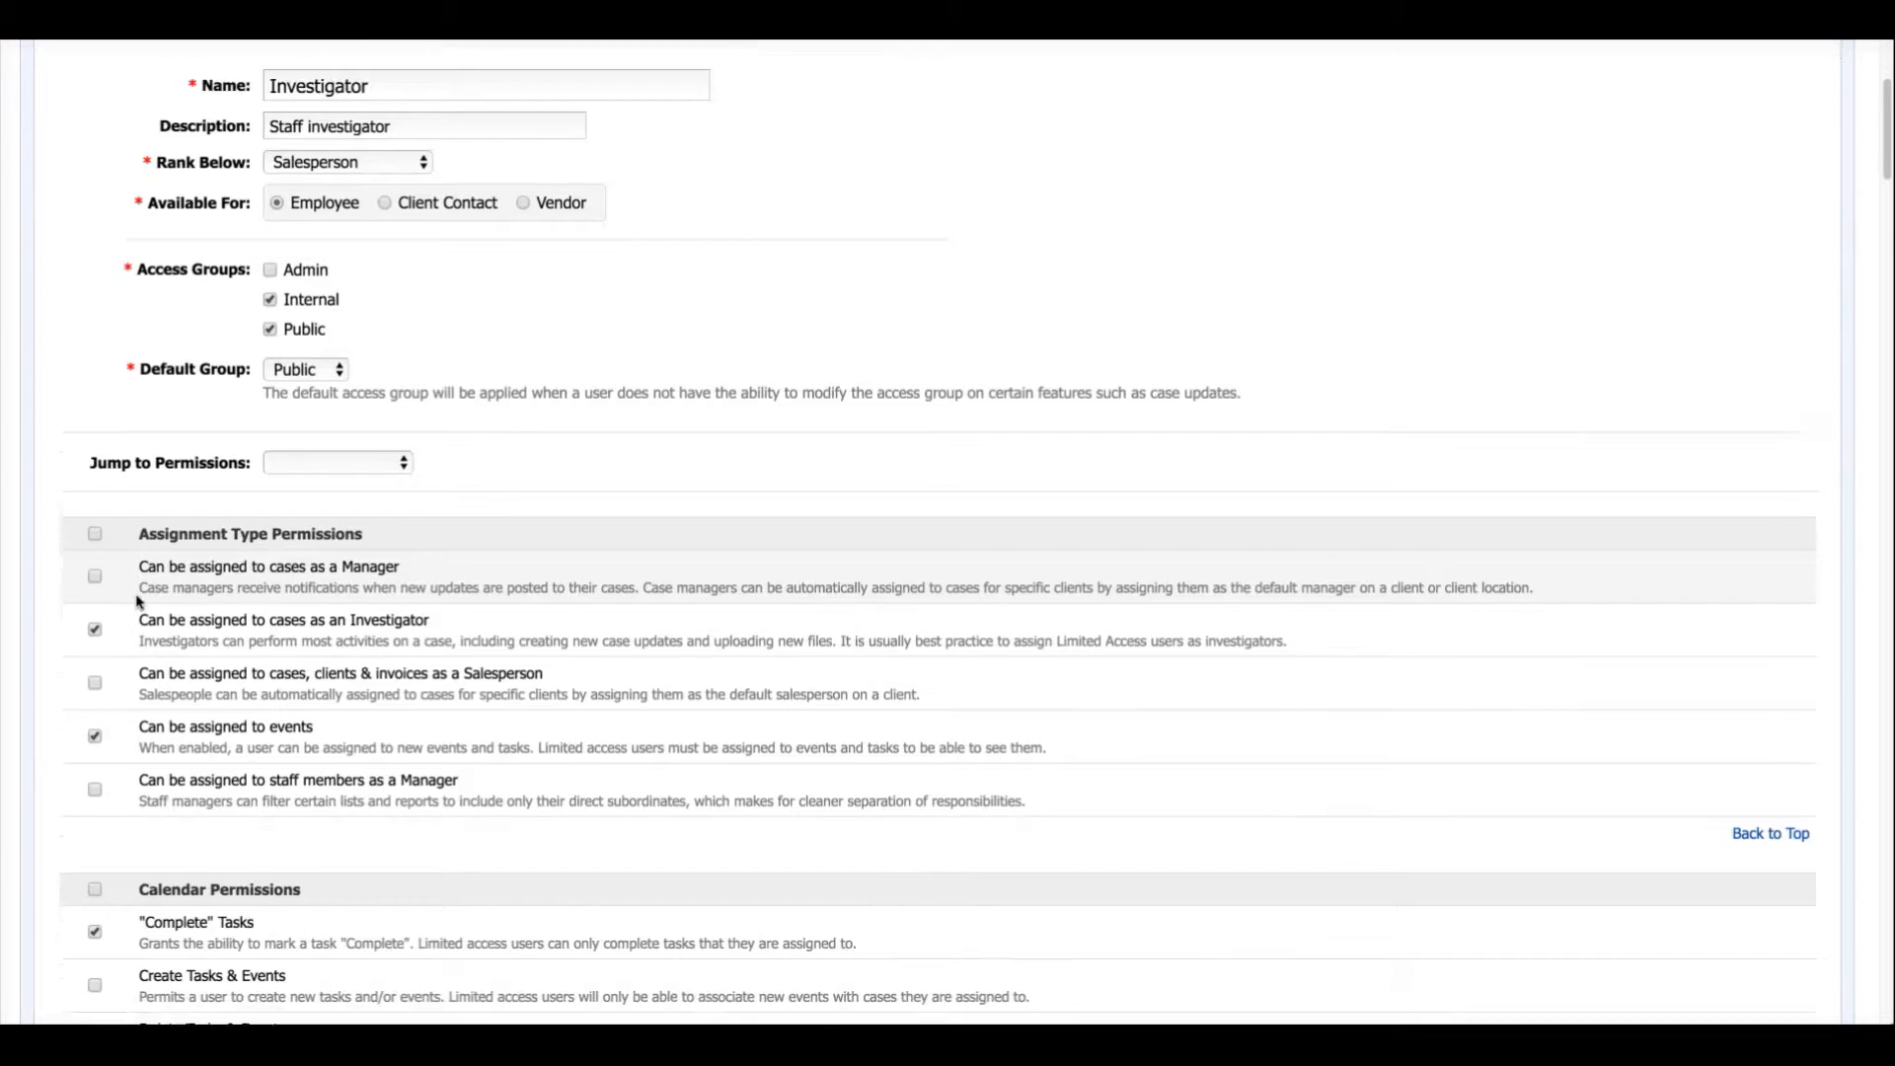
scroll(138, 601, down, 8)
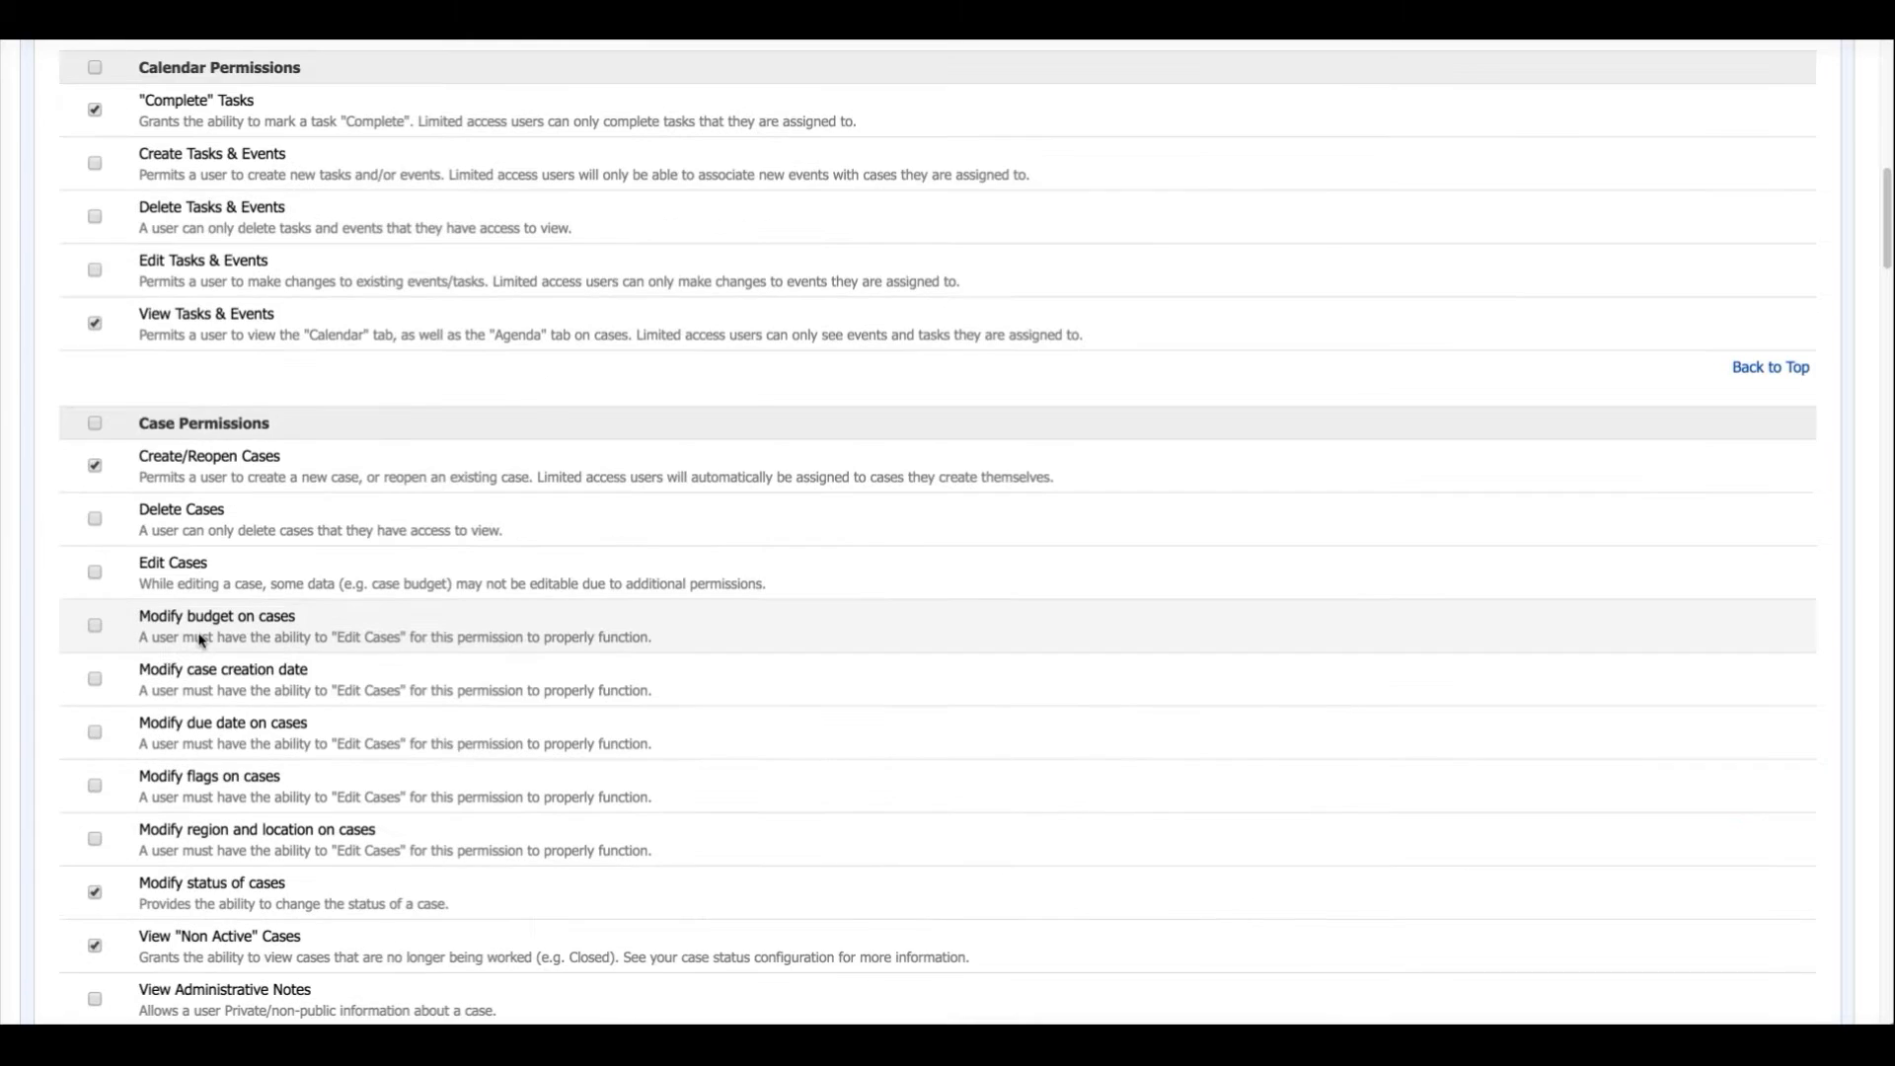
scroll(203, 641, down, 5)
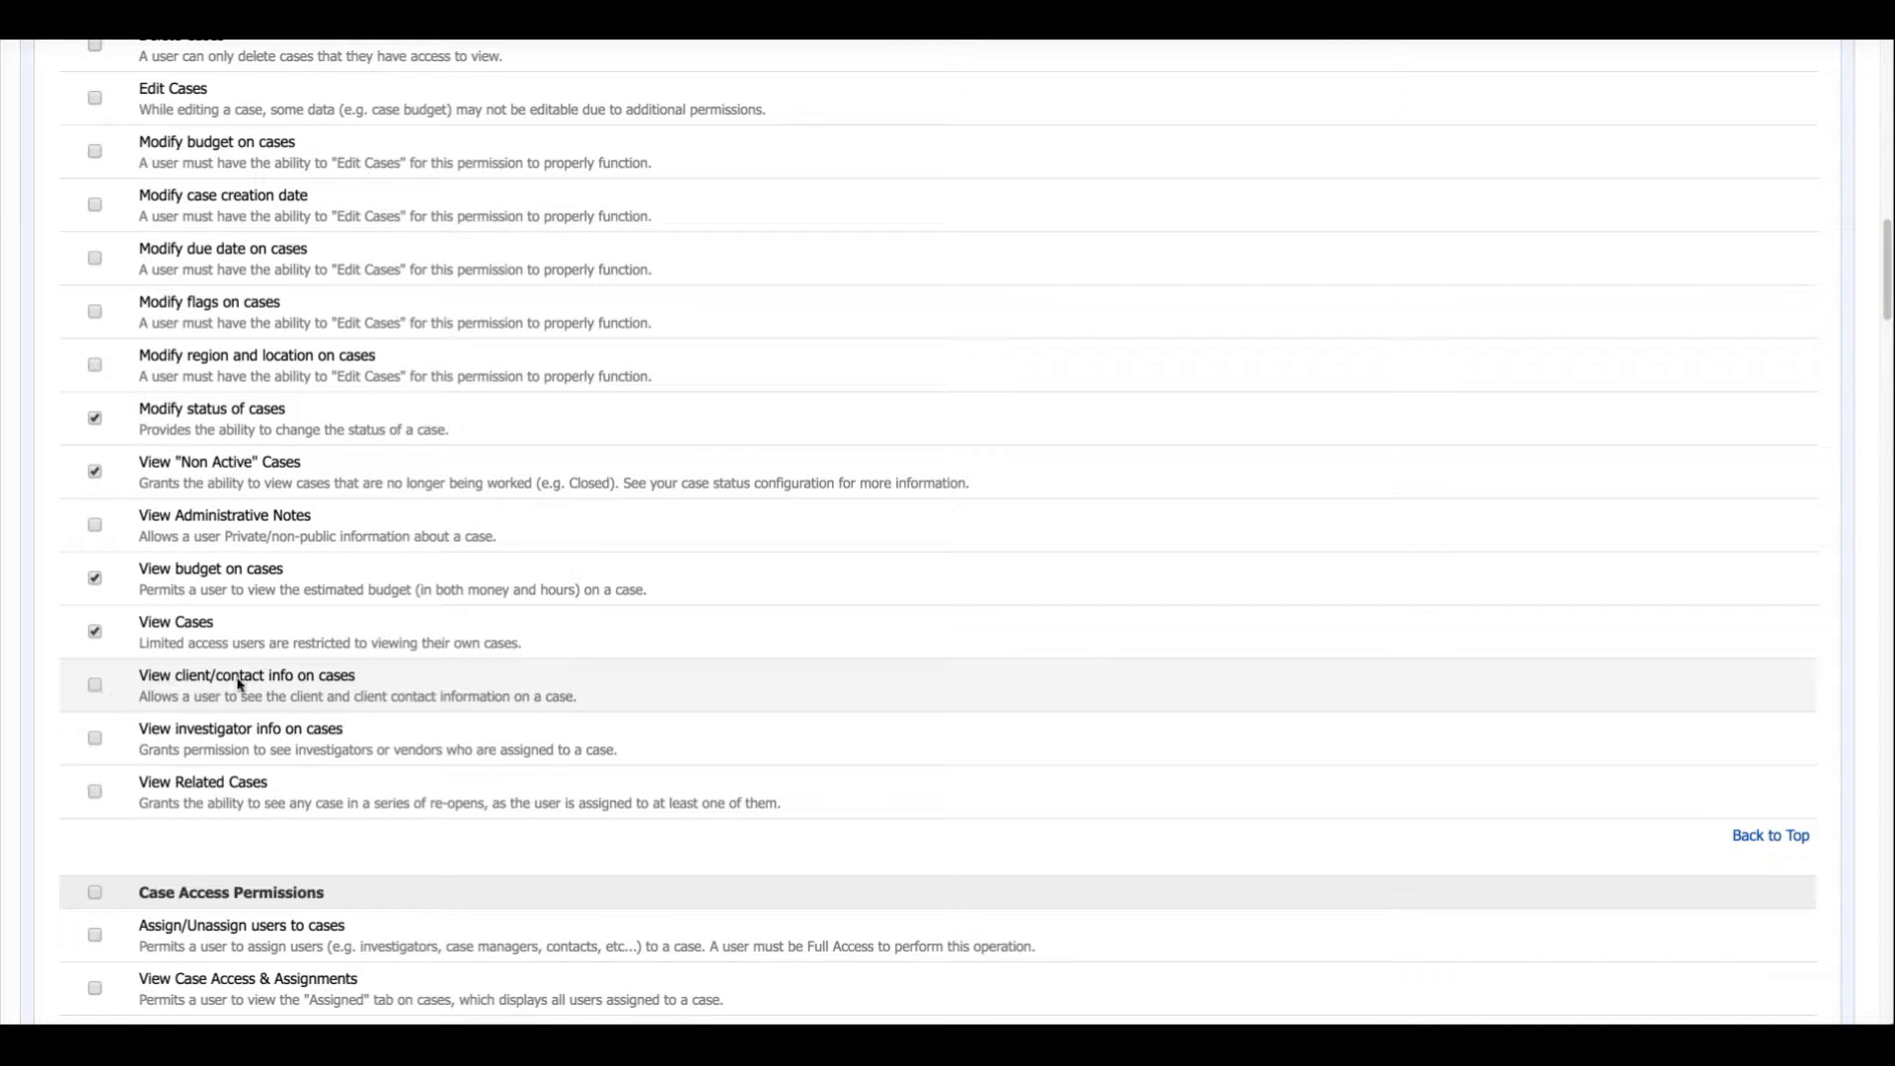
scroll(345, 681, up, 8)
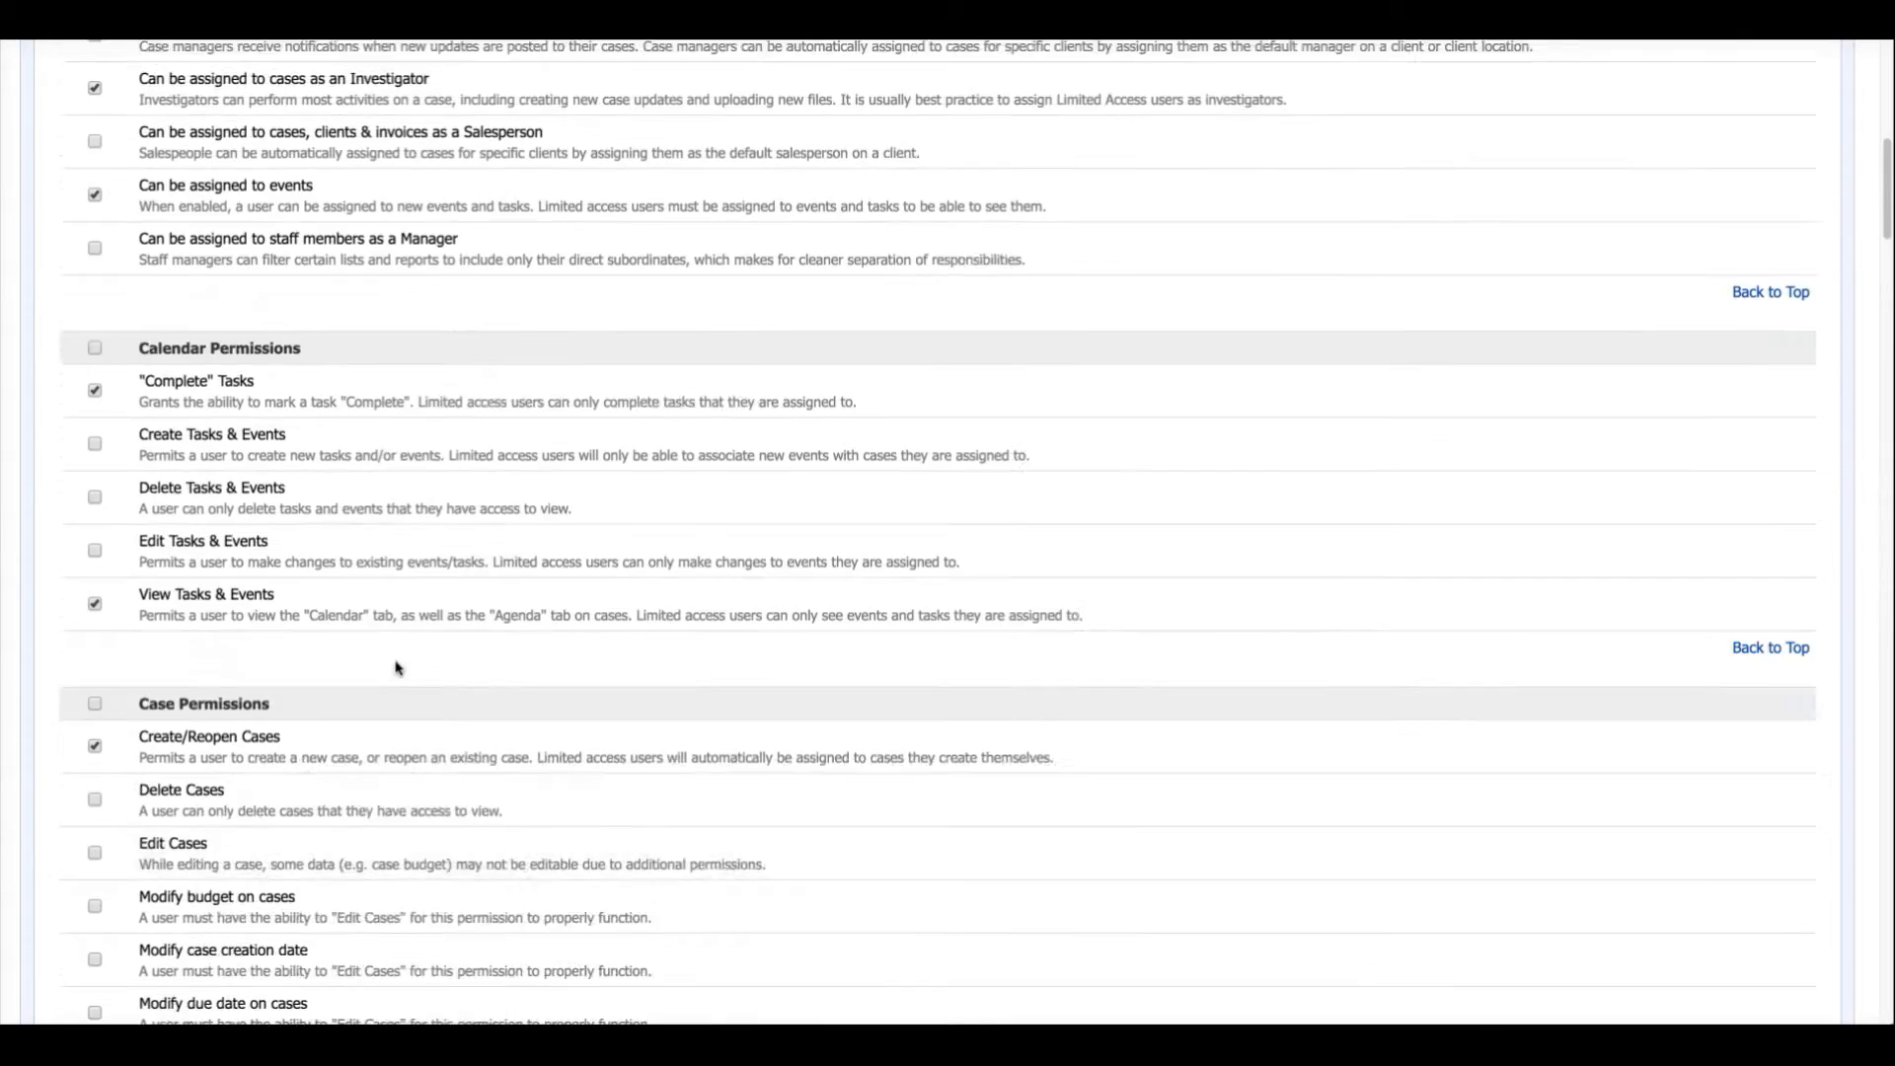
scroll(398, 669, up, 10)
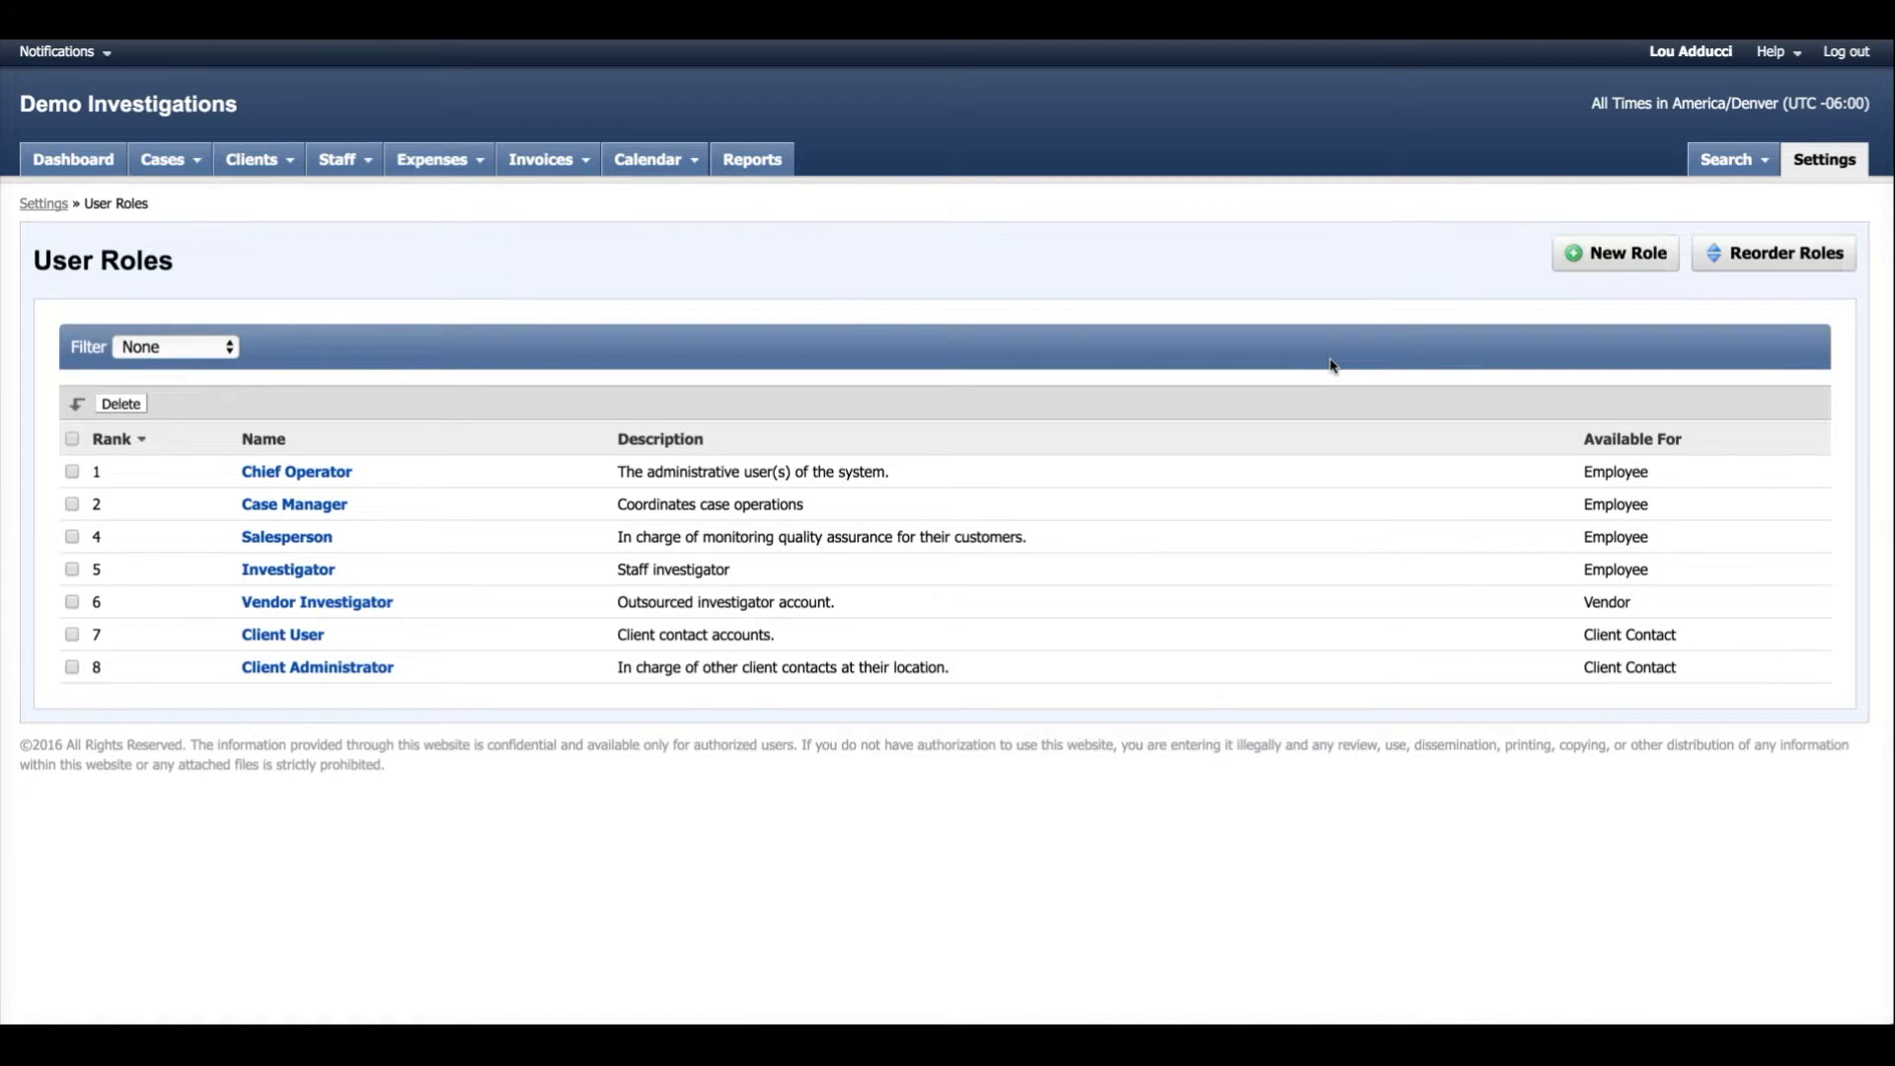
Create a new user role cloned from Investigator and name it Senior Investigator.
click(1579, 266)
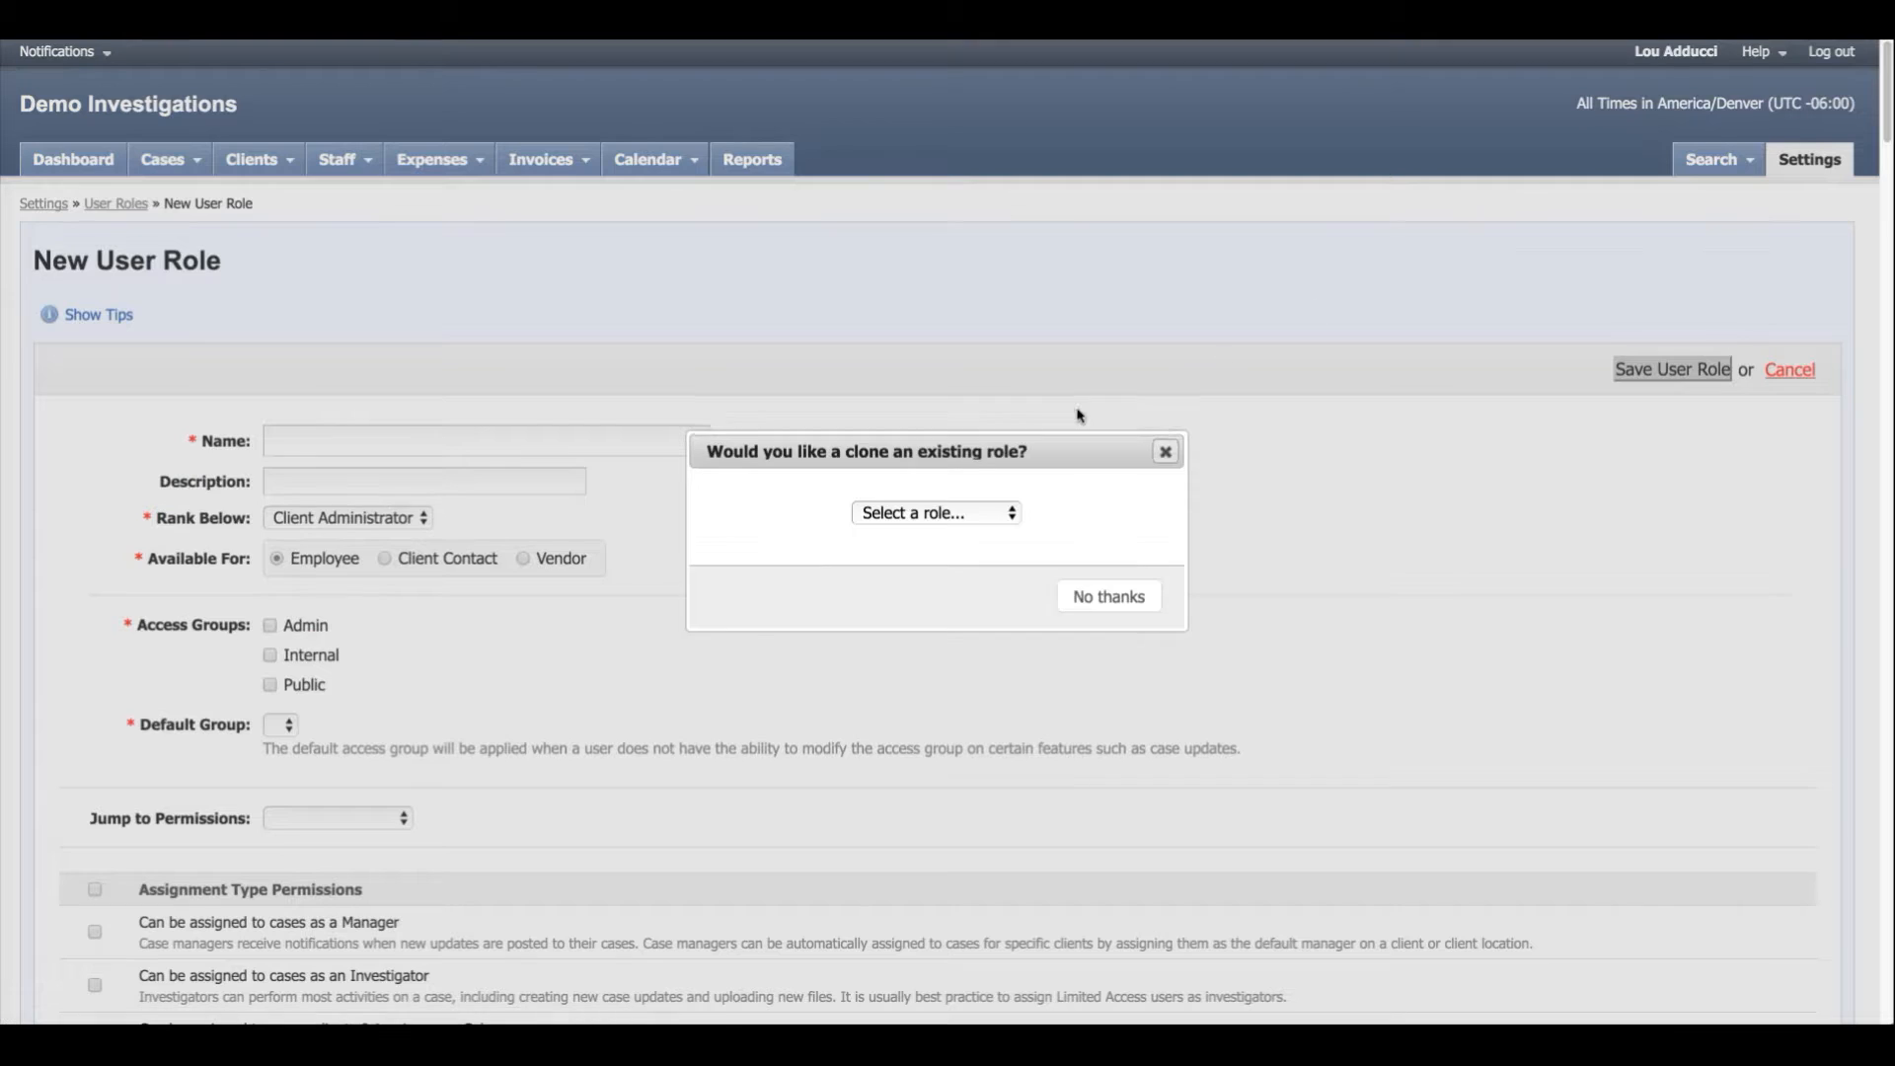
click(1012, 516)
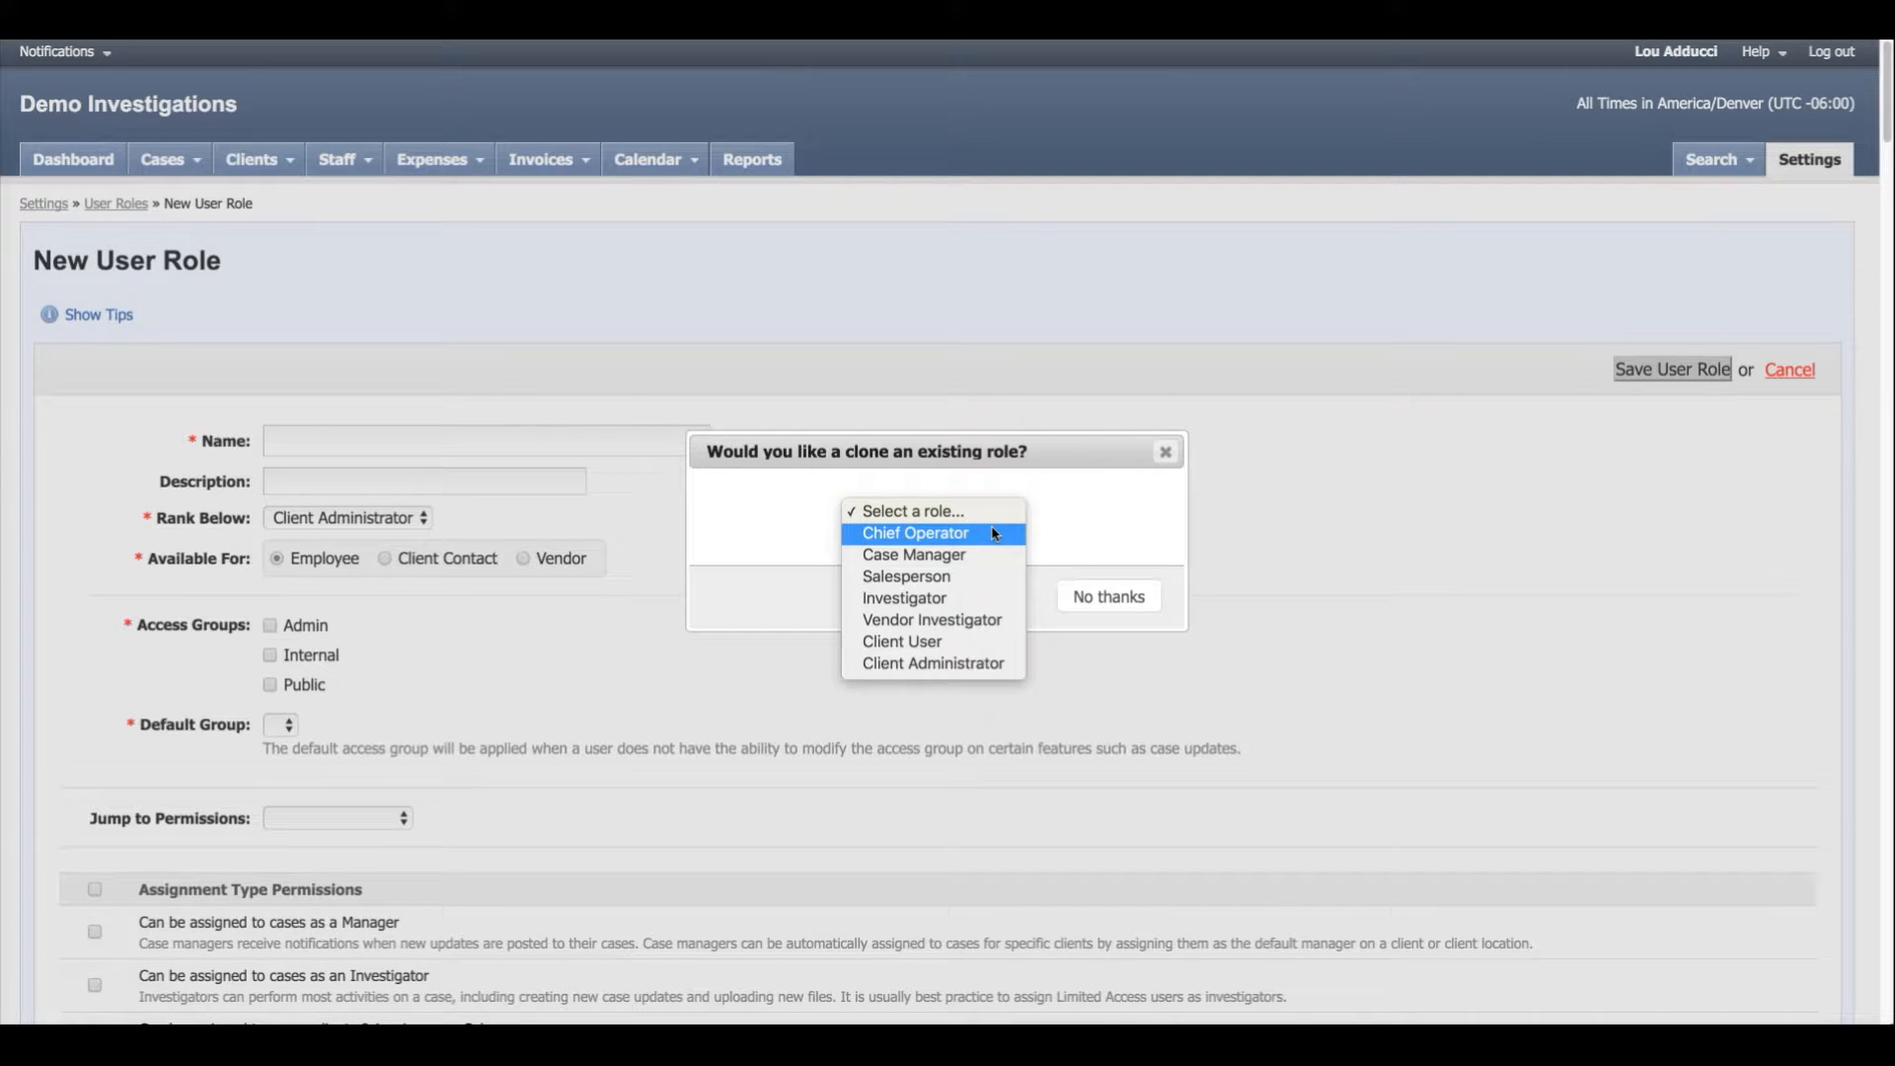
click(973, 599)
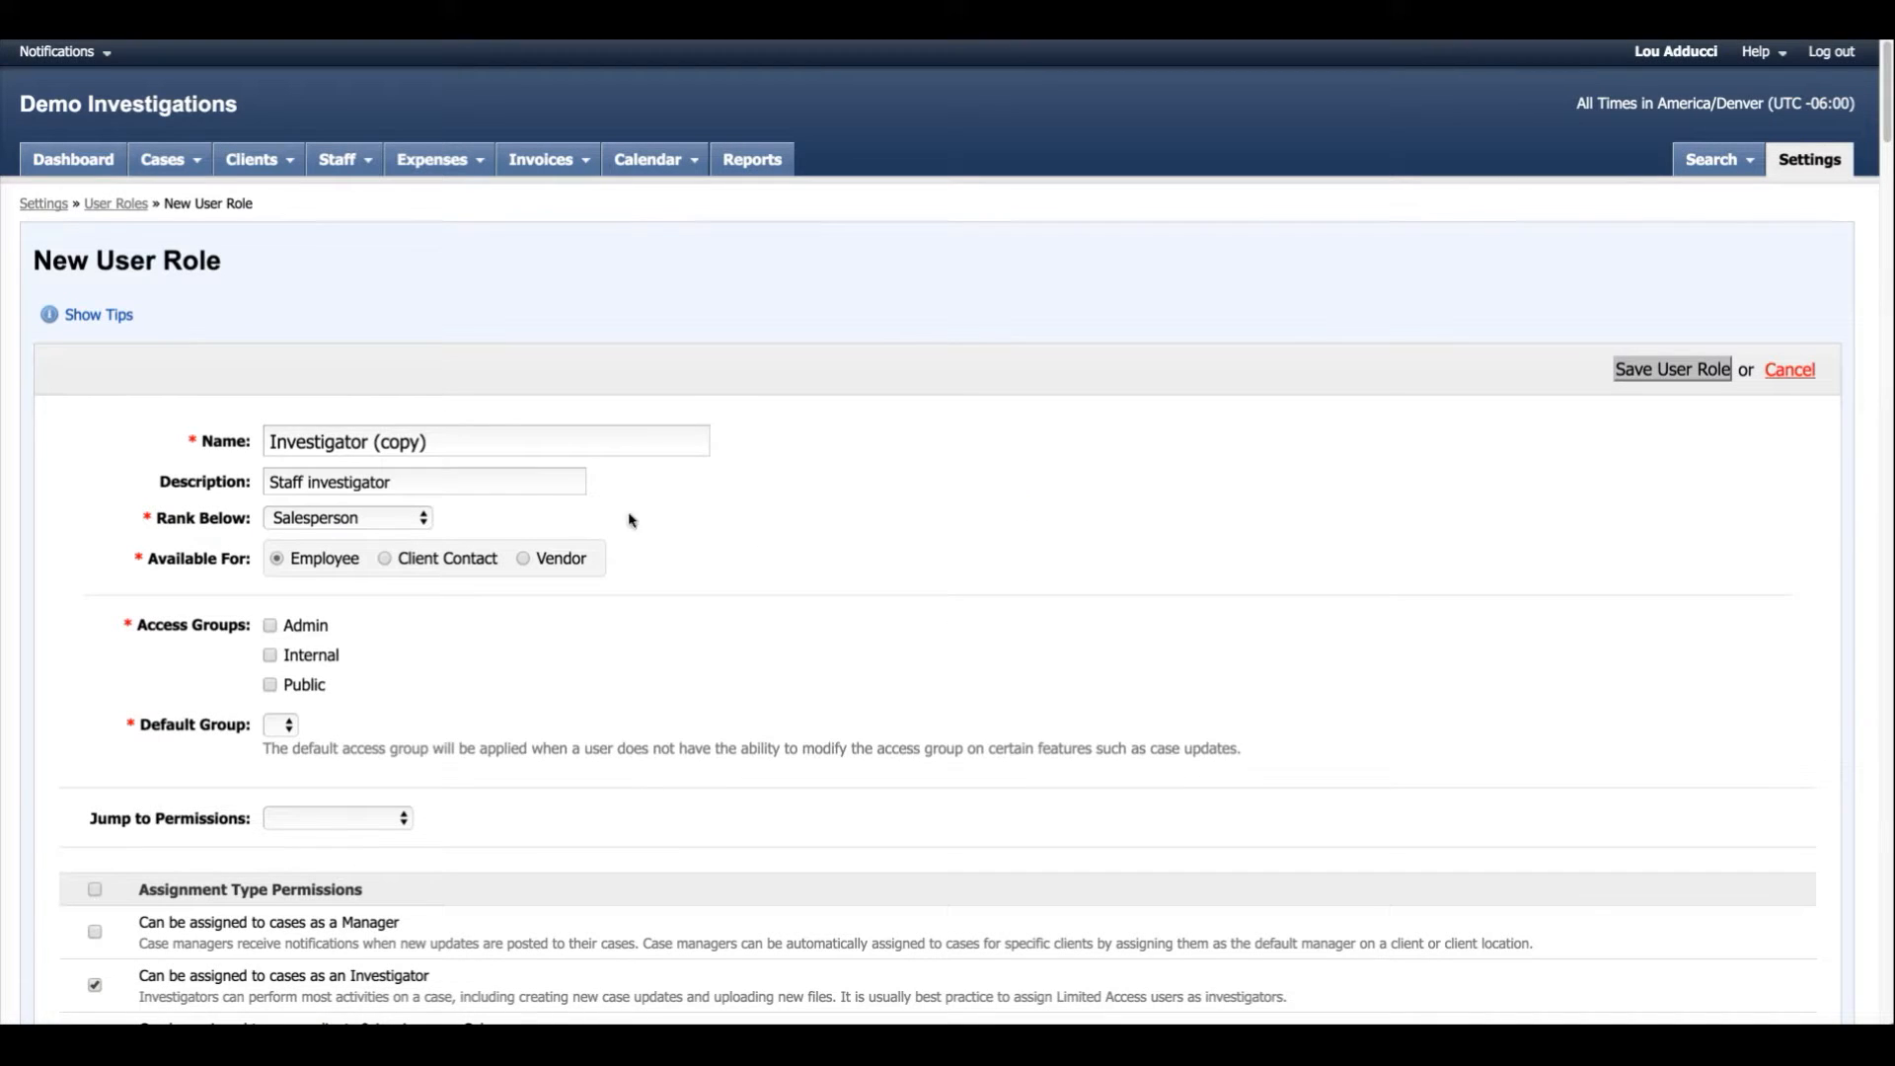
drag(434, 441, 371, 441)
key(BackSpace)
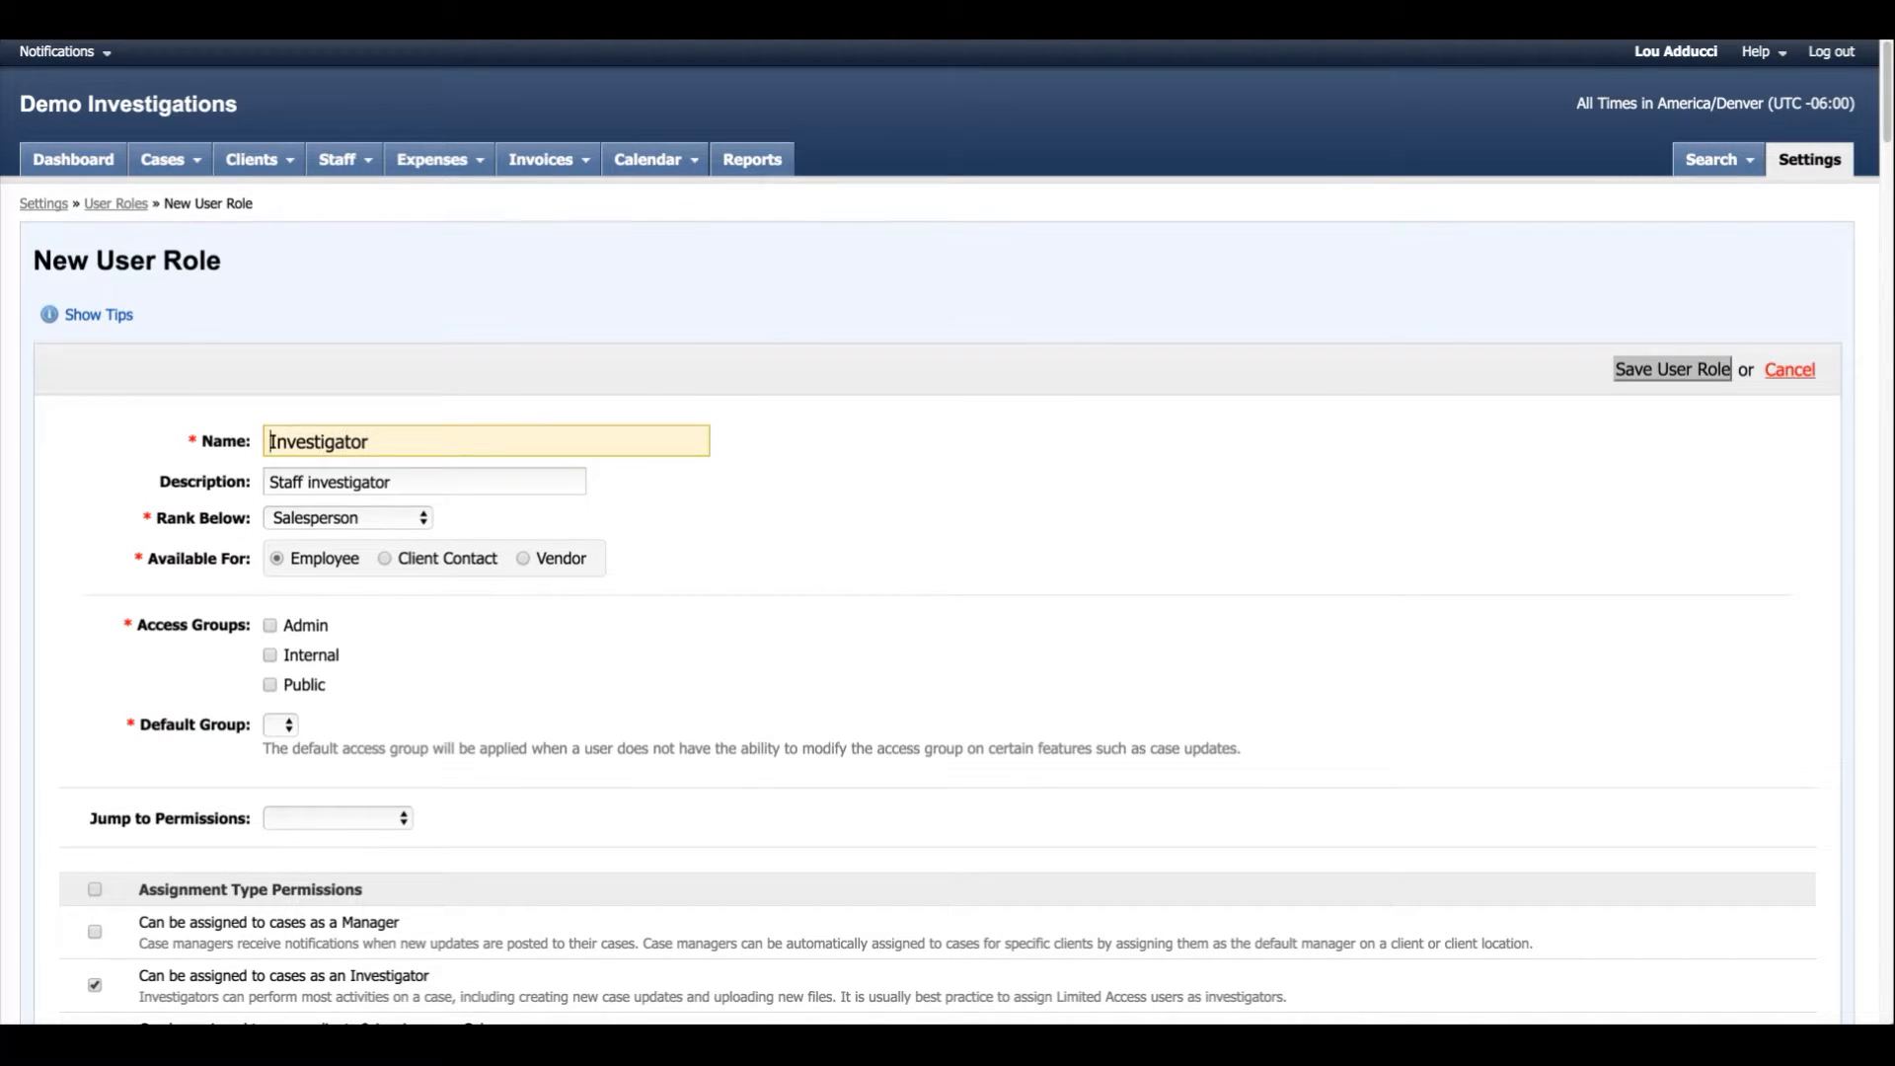
text(Senior)
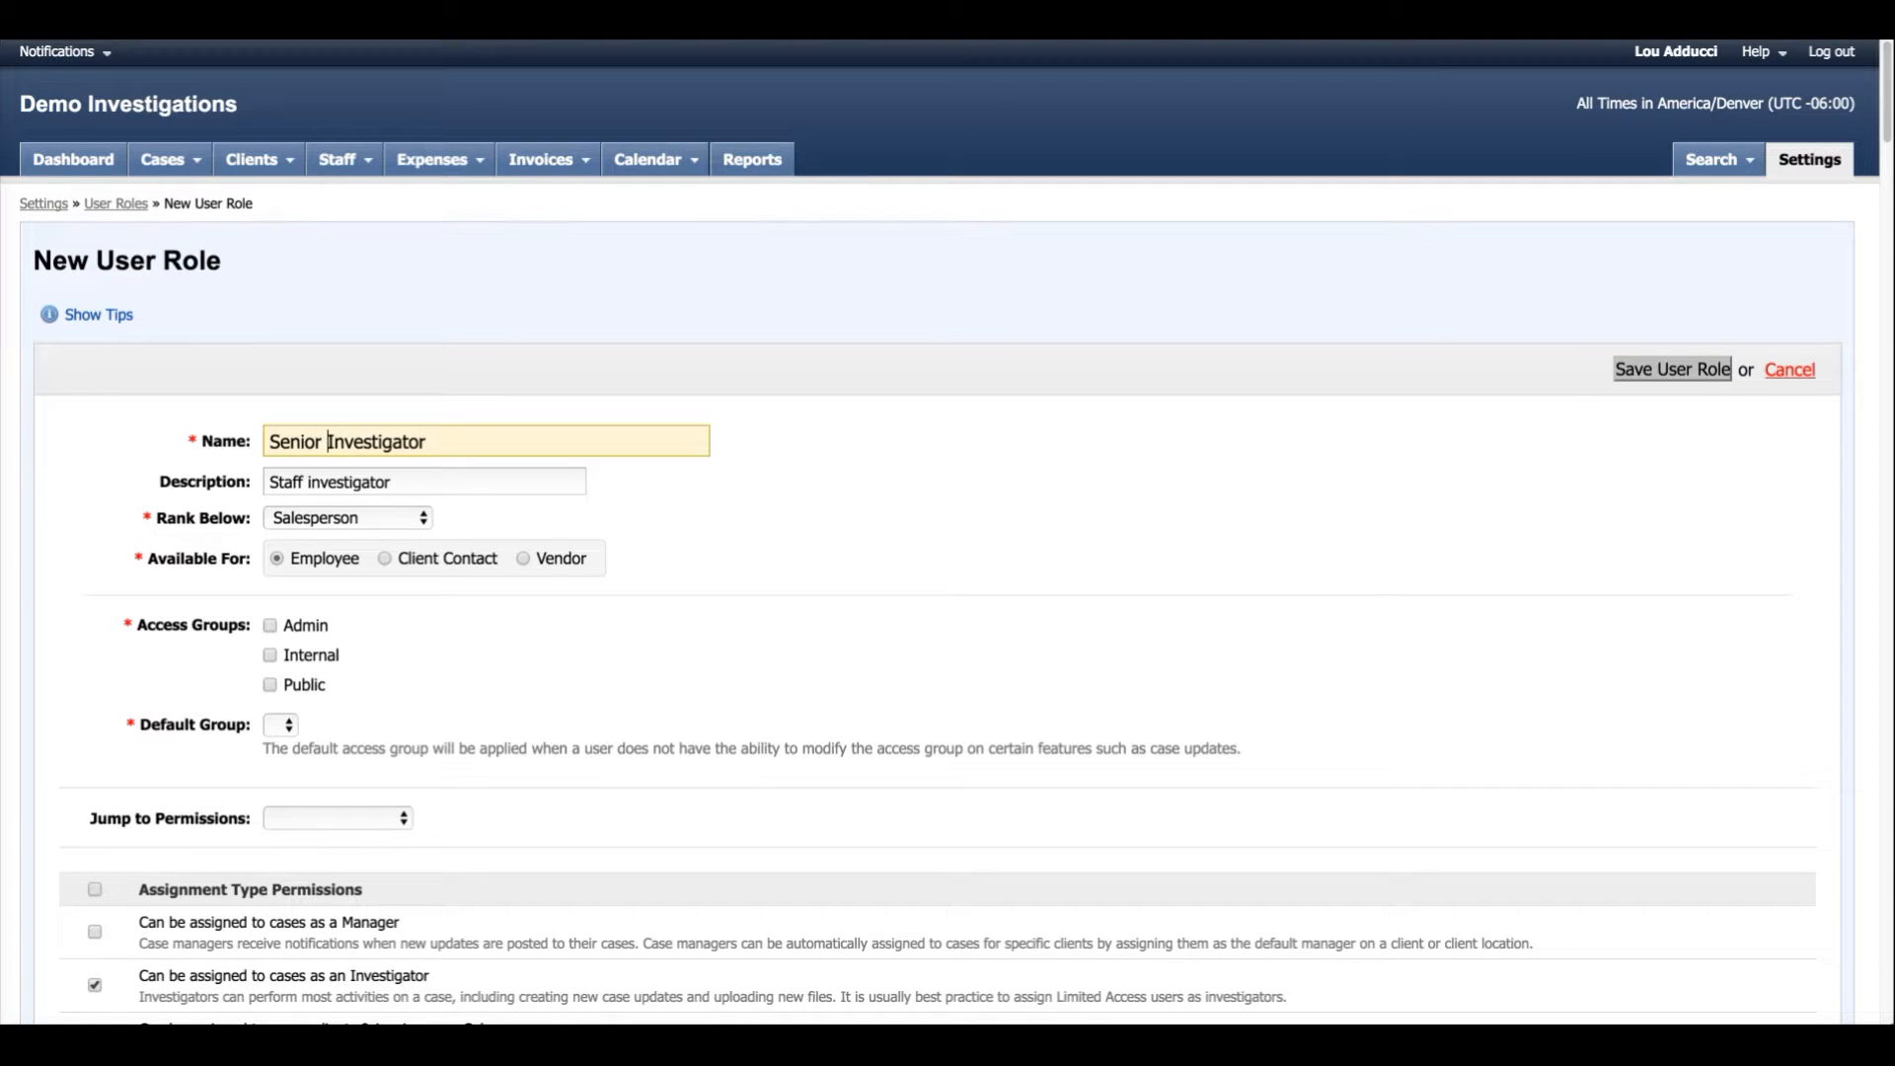
Give the new role the Public and Internal access groups, with Public as its default group.
click(269, 685)
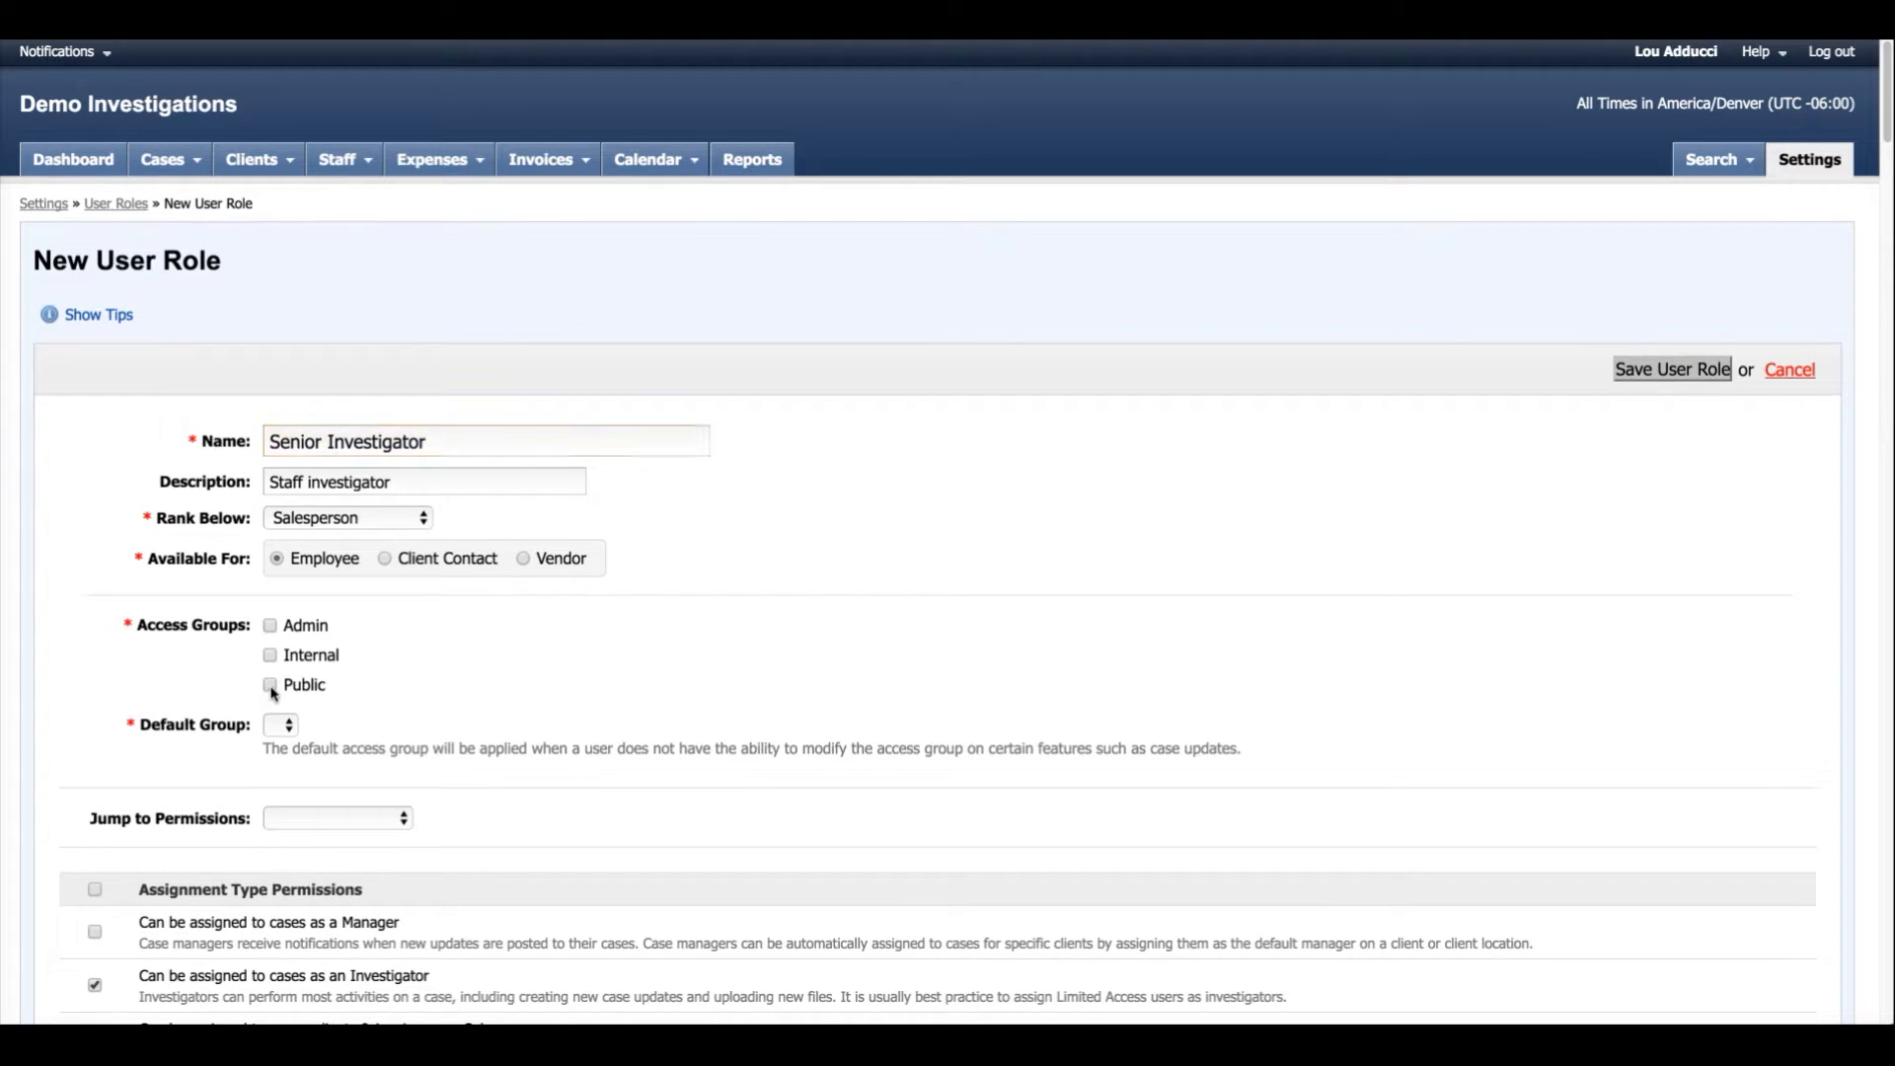
click(269, 655)
click(335, 728)
click(296, 745)
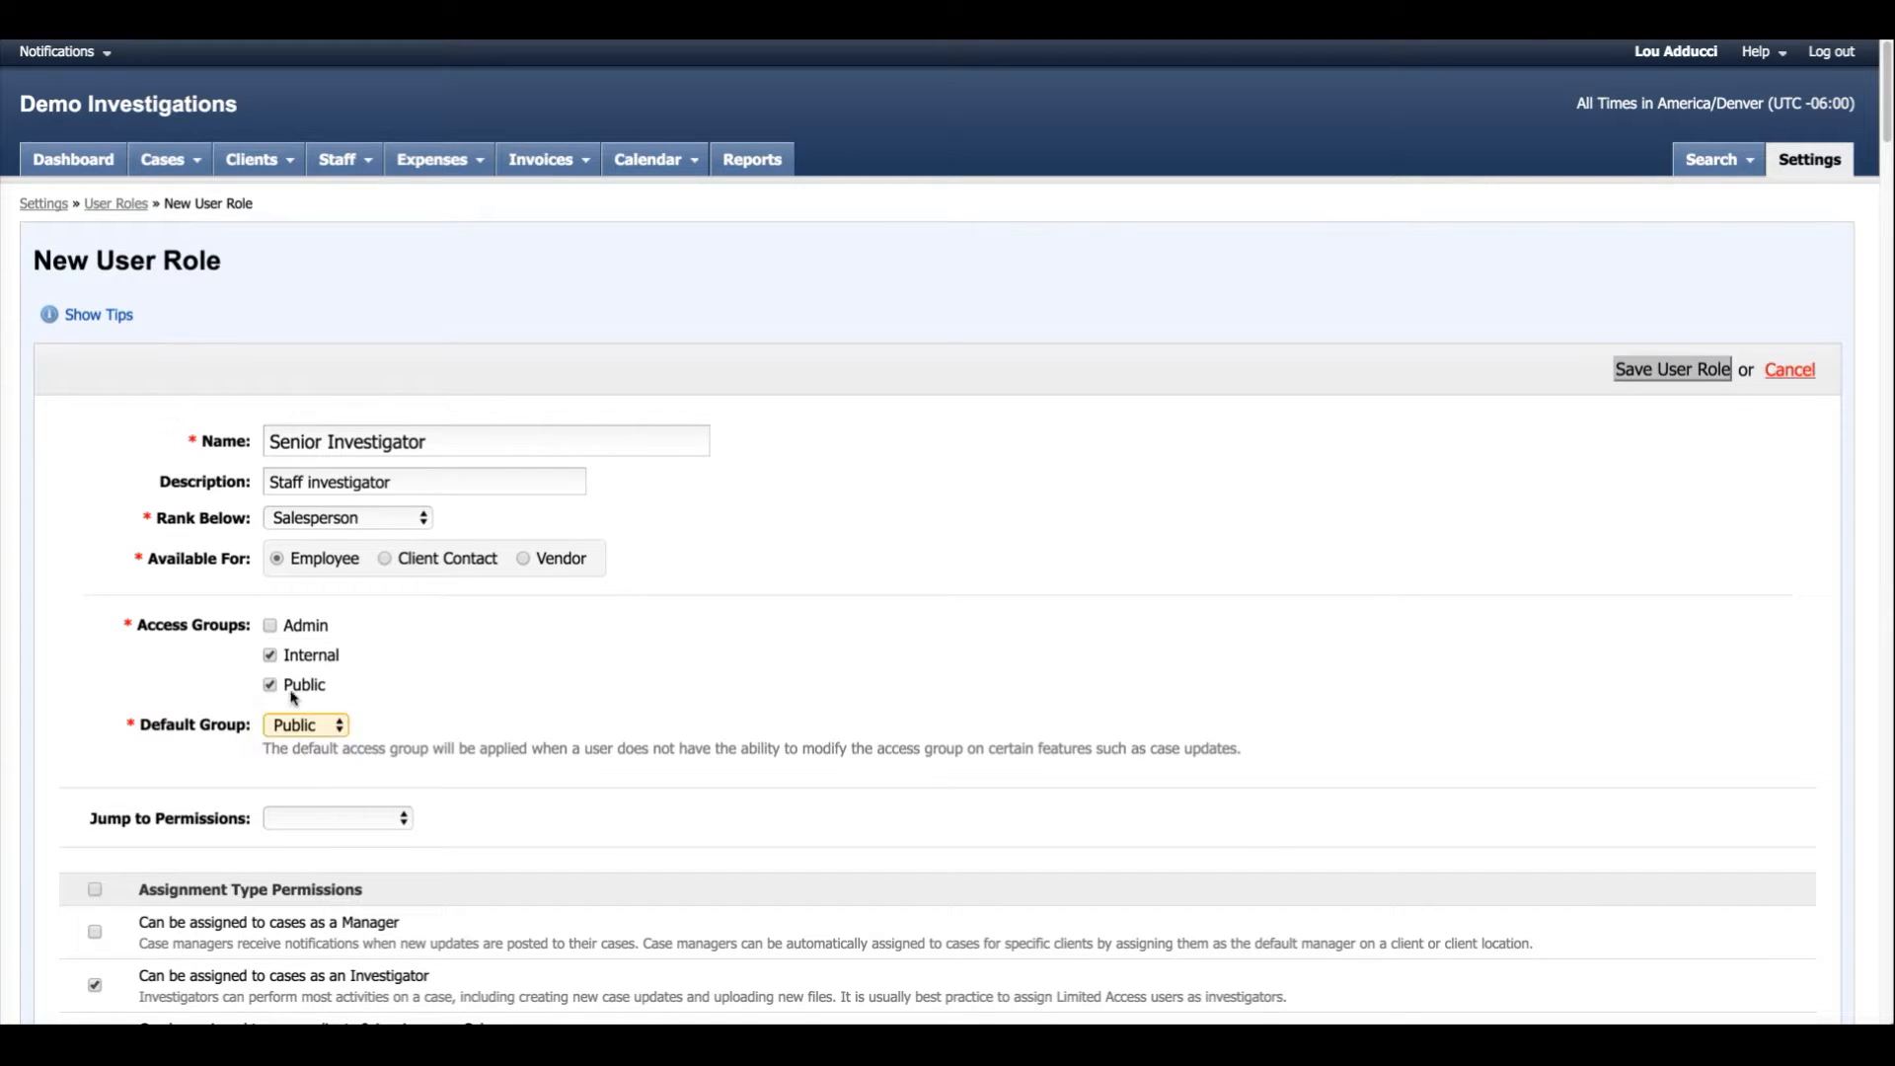
Enable the "View client/contact info on cases" permission for the Senior Investigator role and save the role.
scroll(439, 679, down, 3)
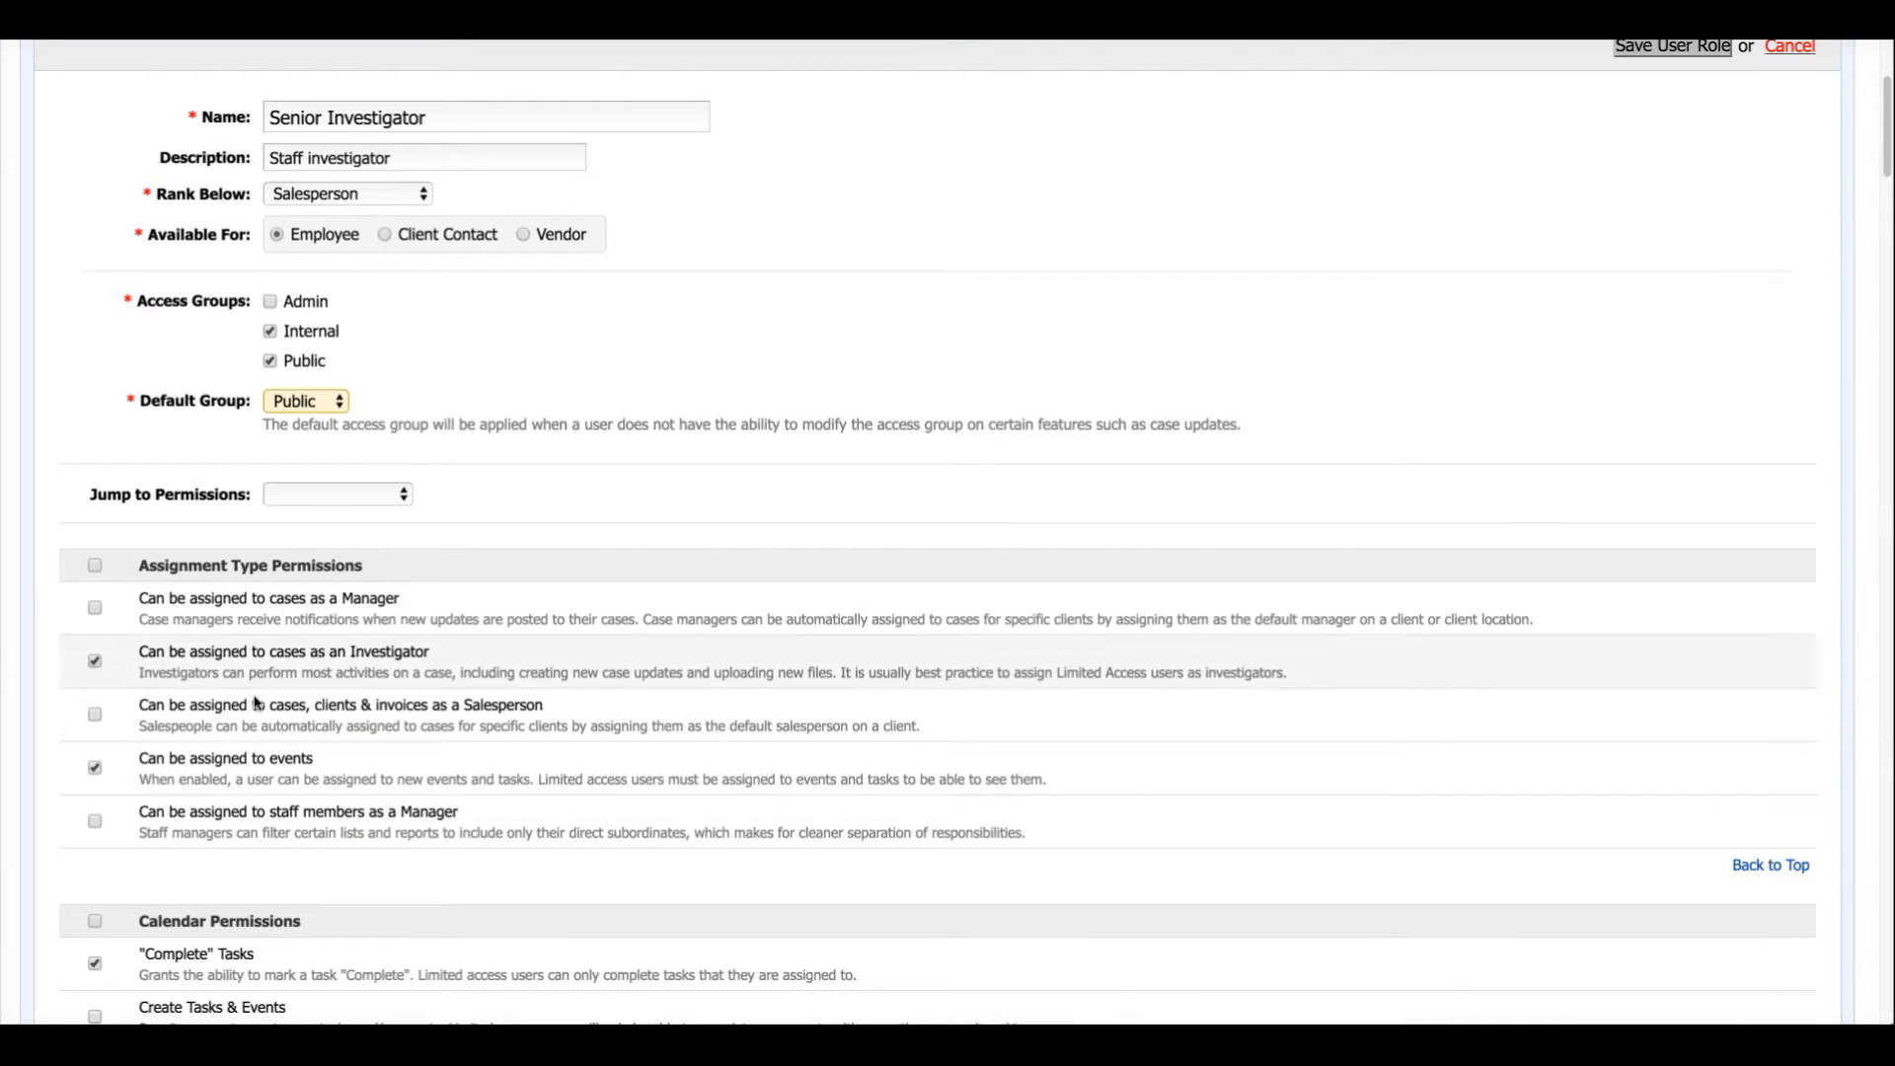
scroll(262, 677, down, 6)
scroll(225, 699, down, 5)
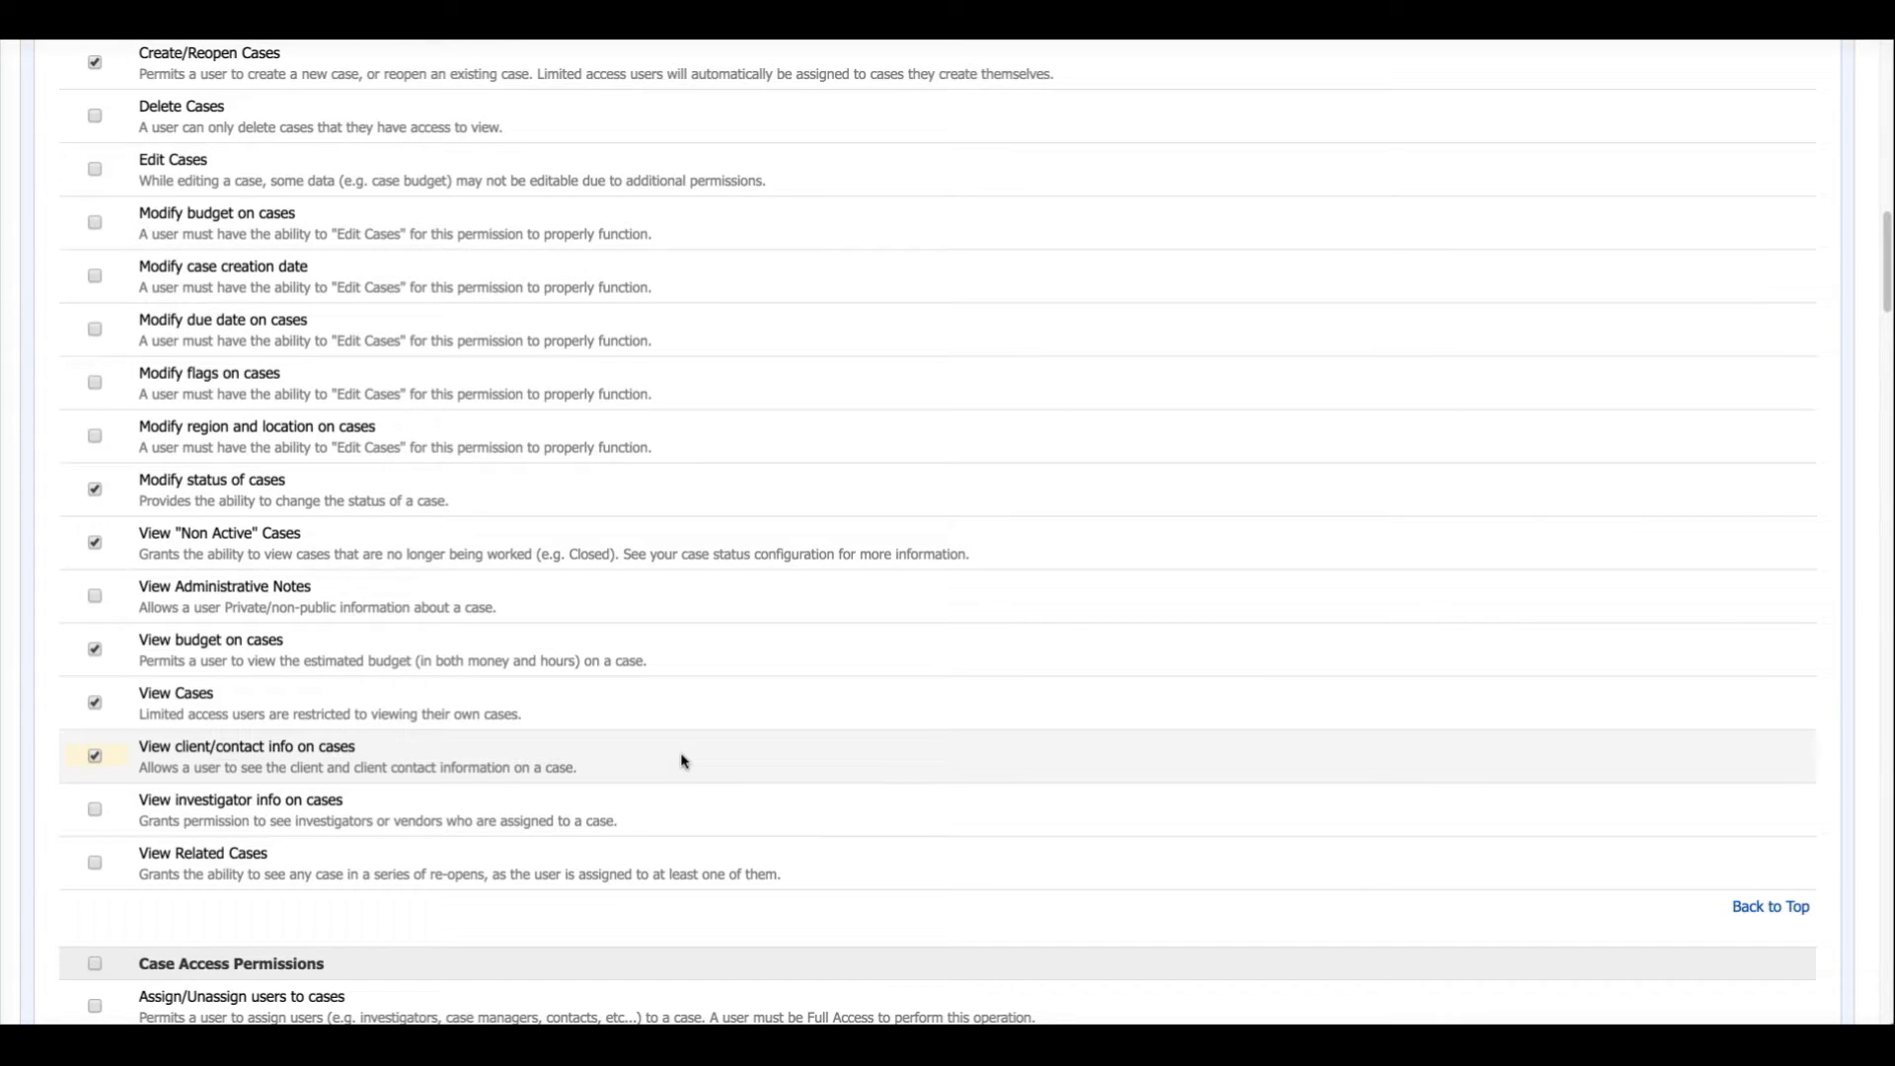
scroll(926, 596, up, 6)
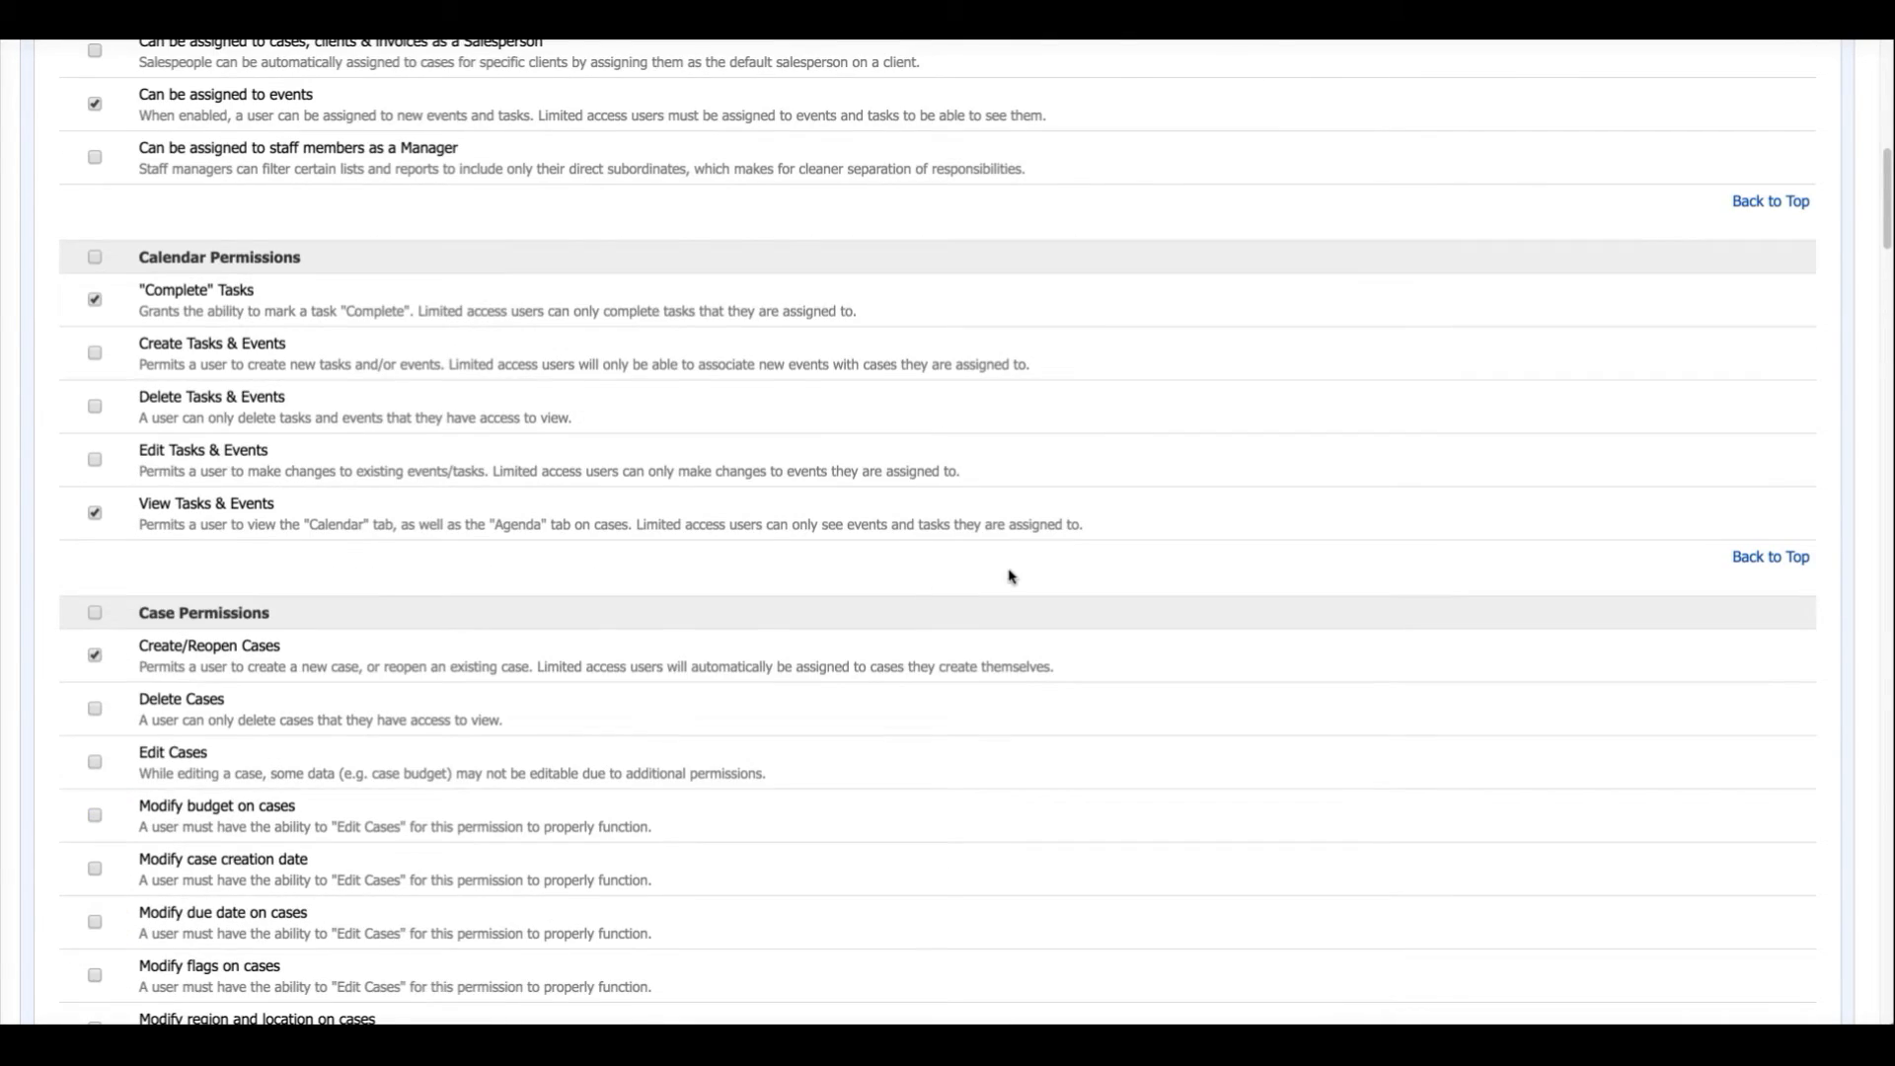
scroll(1016, 570, up, 10)
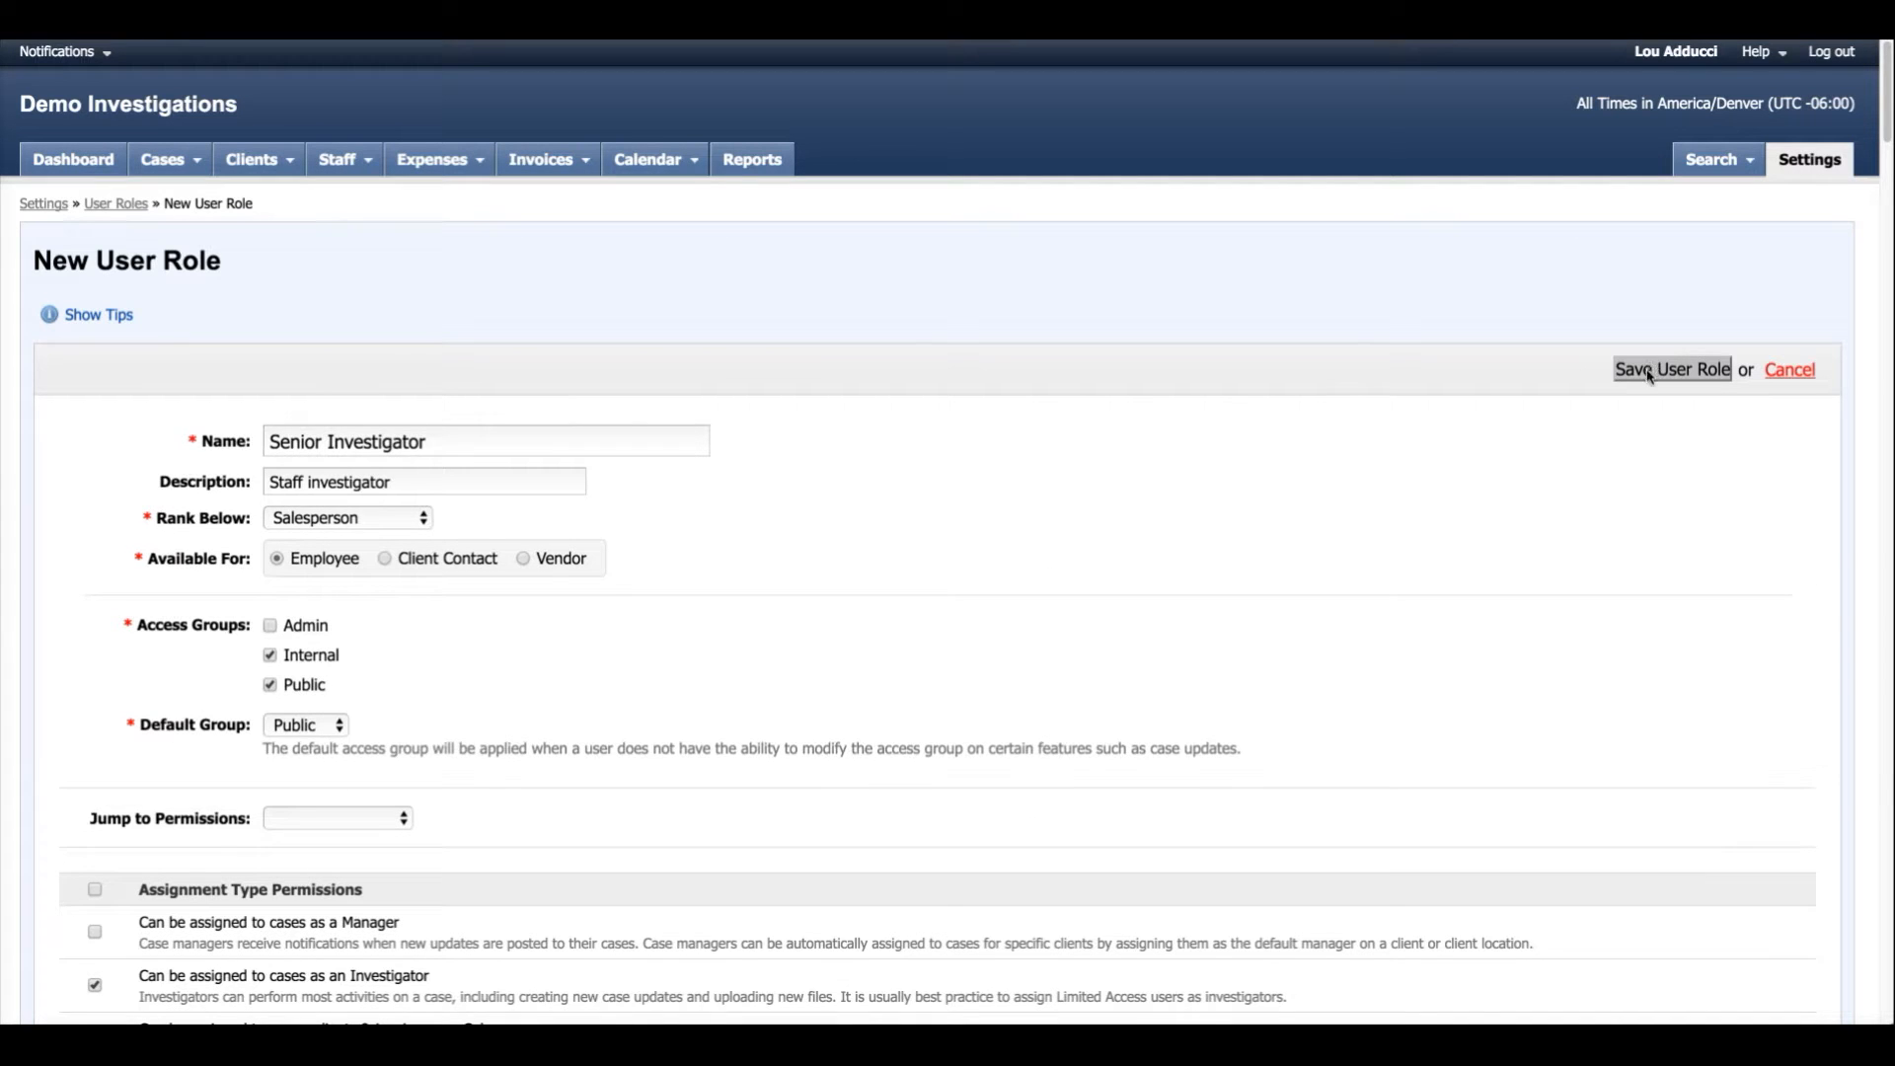
click(1647, 372)
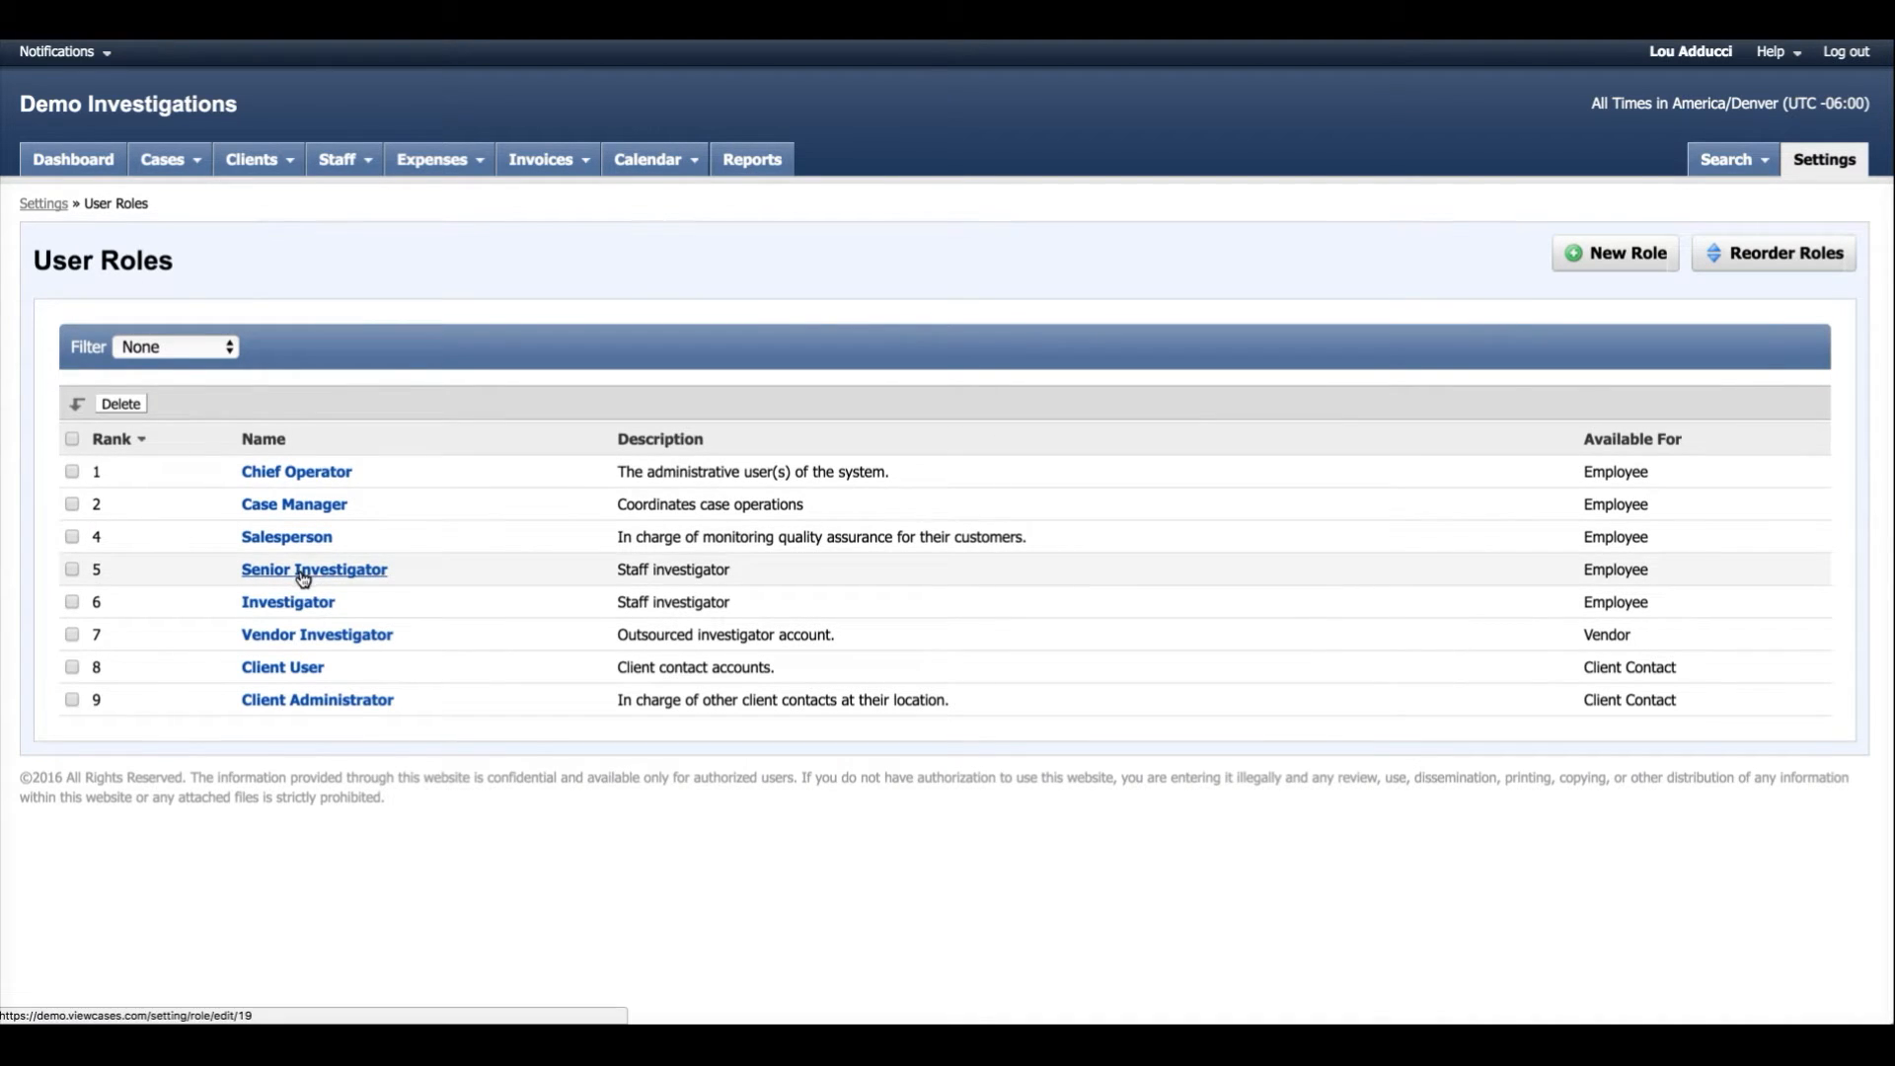
Filter the staff list to the Investigator role and open the second listed investigator's record.
click(340, 172)
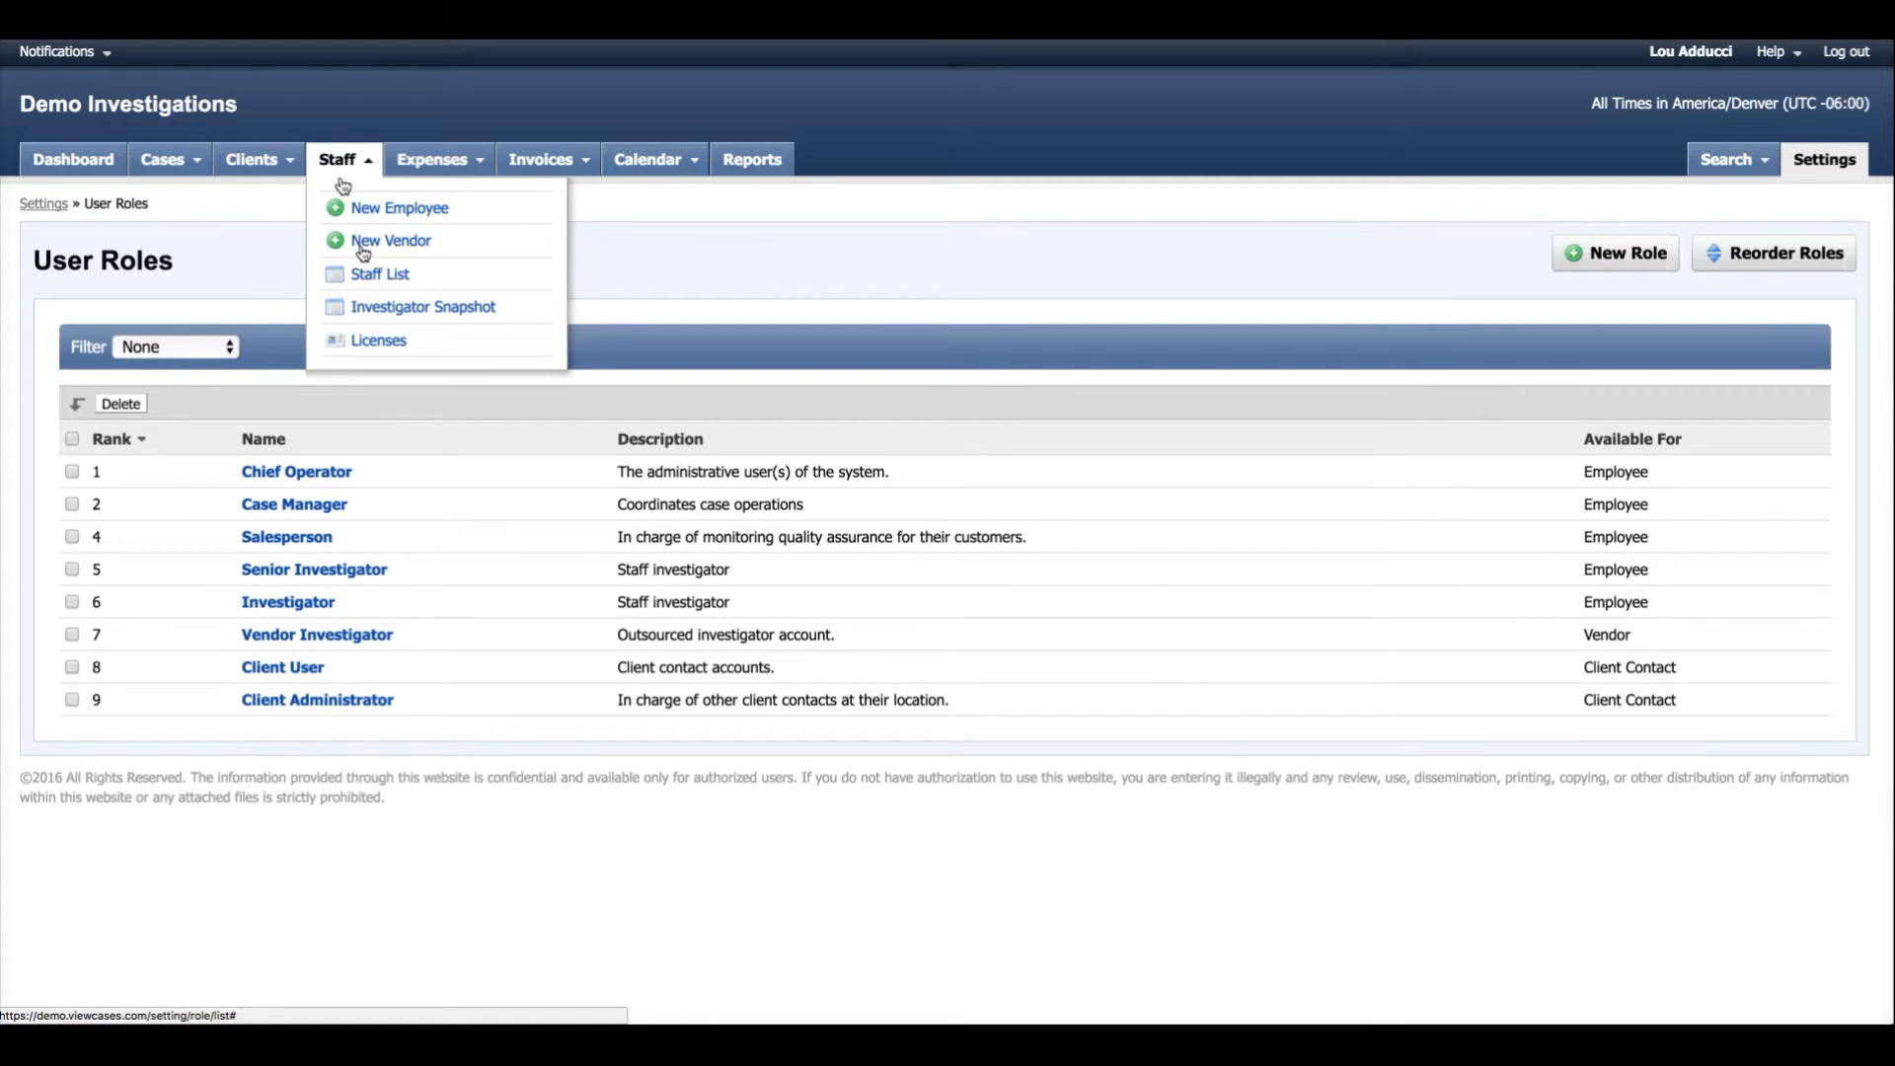
click(381, 286)
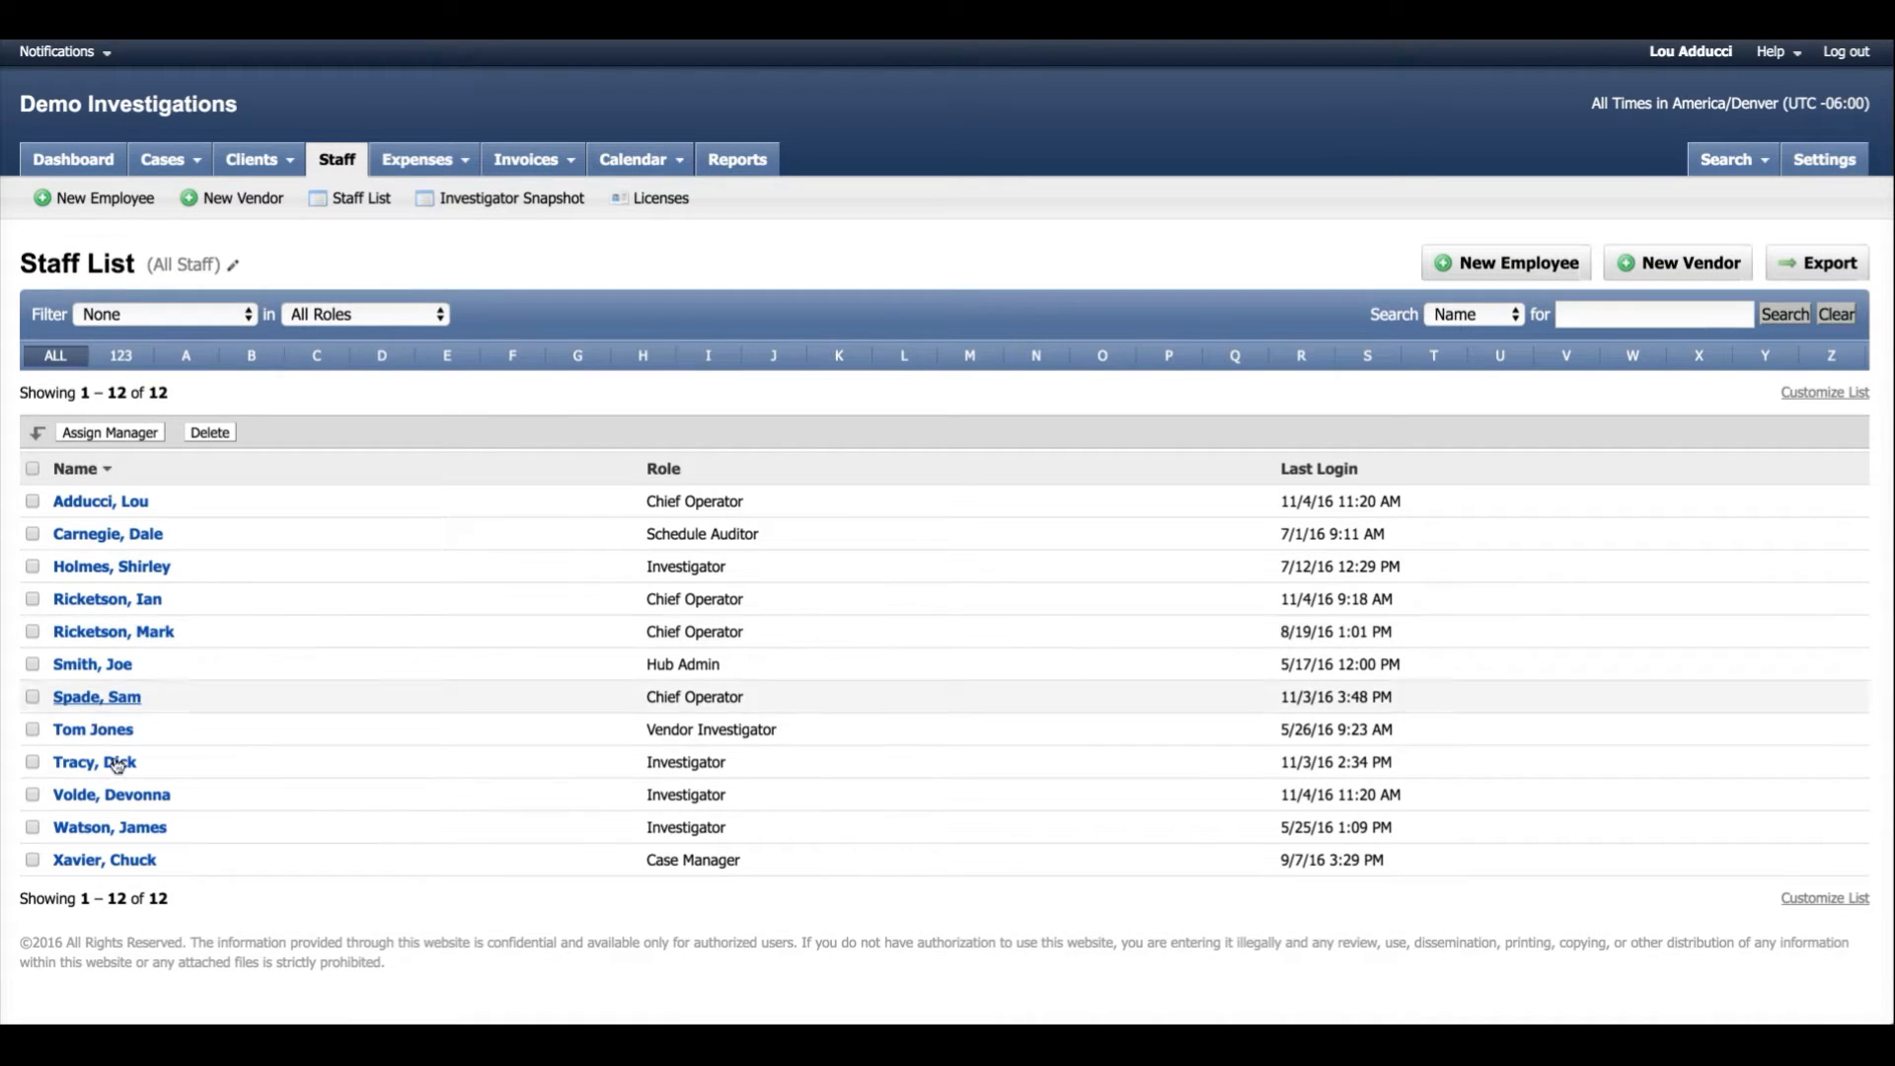
click(440, 314)
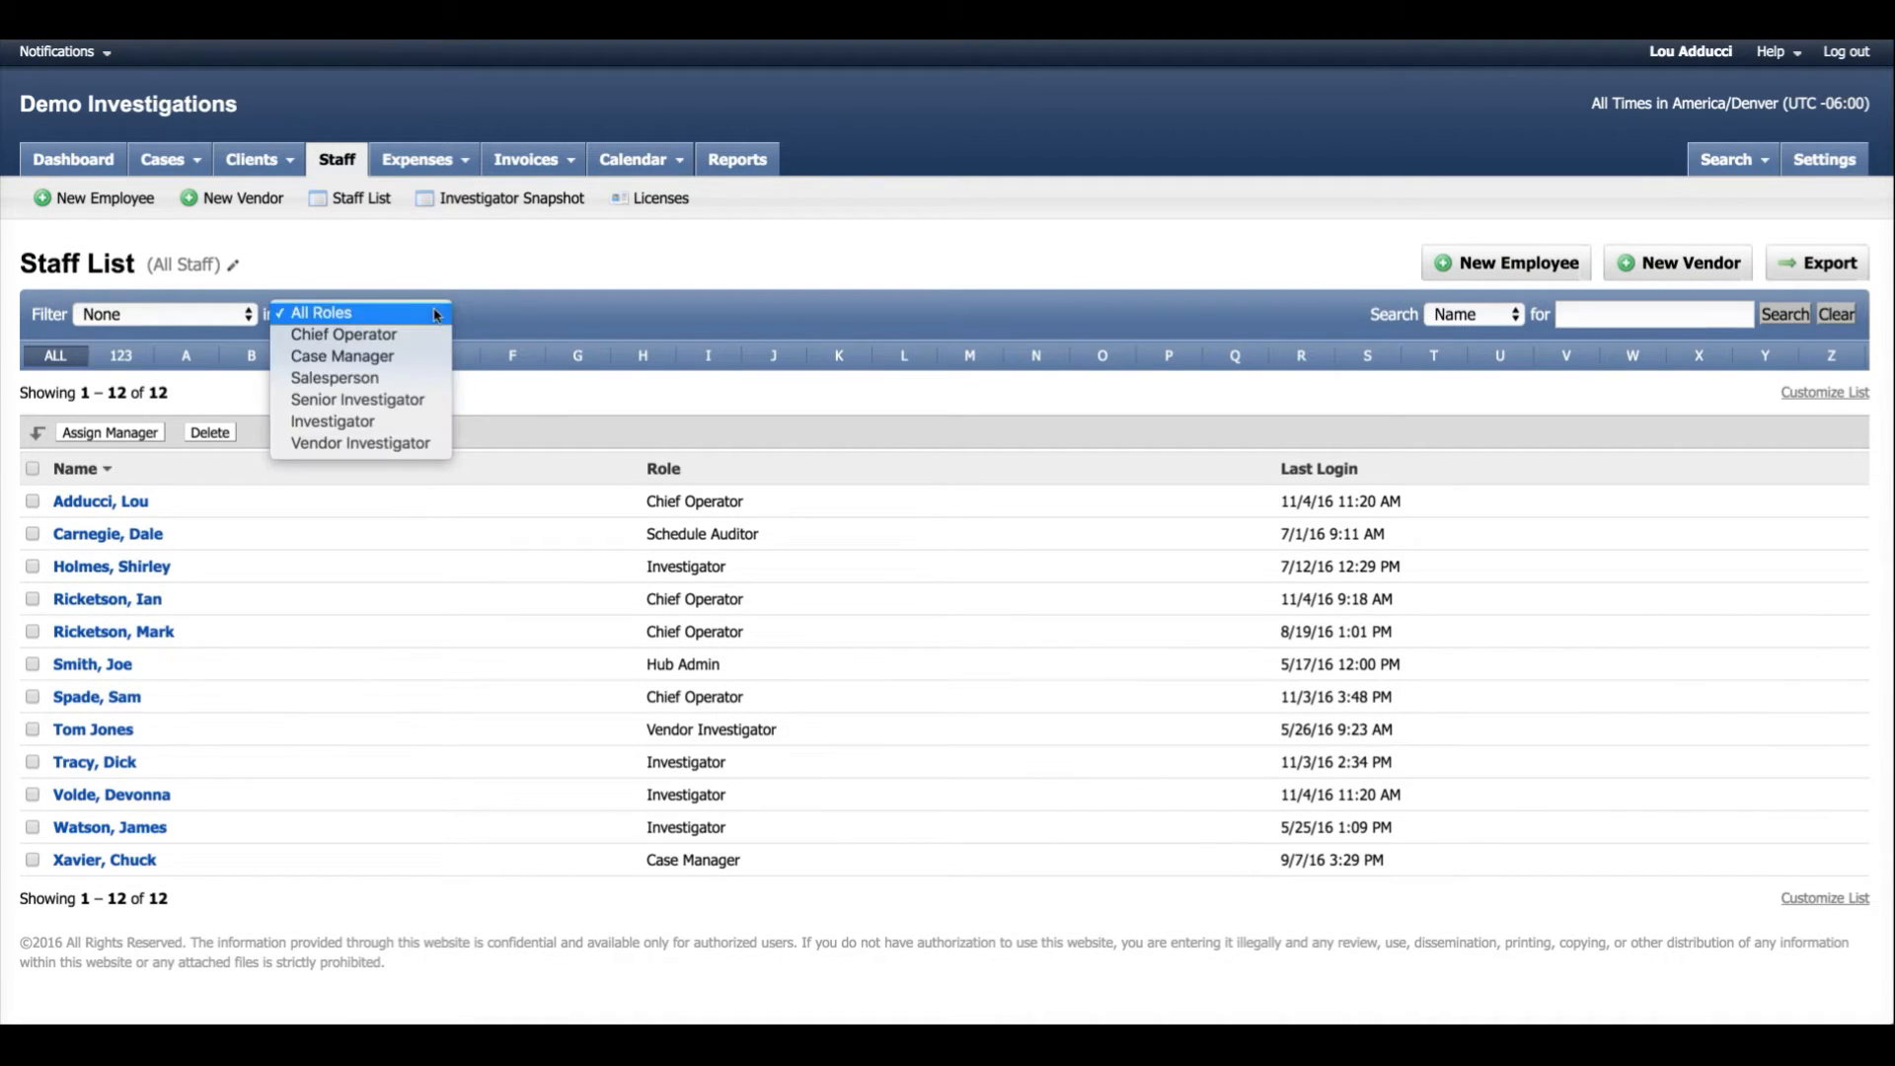
click(336, 422)
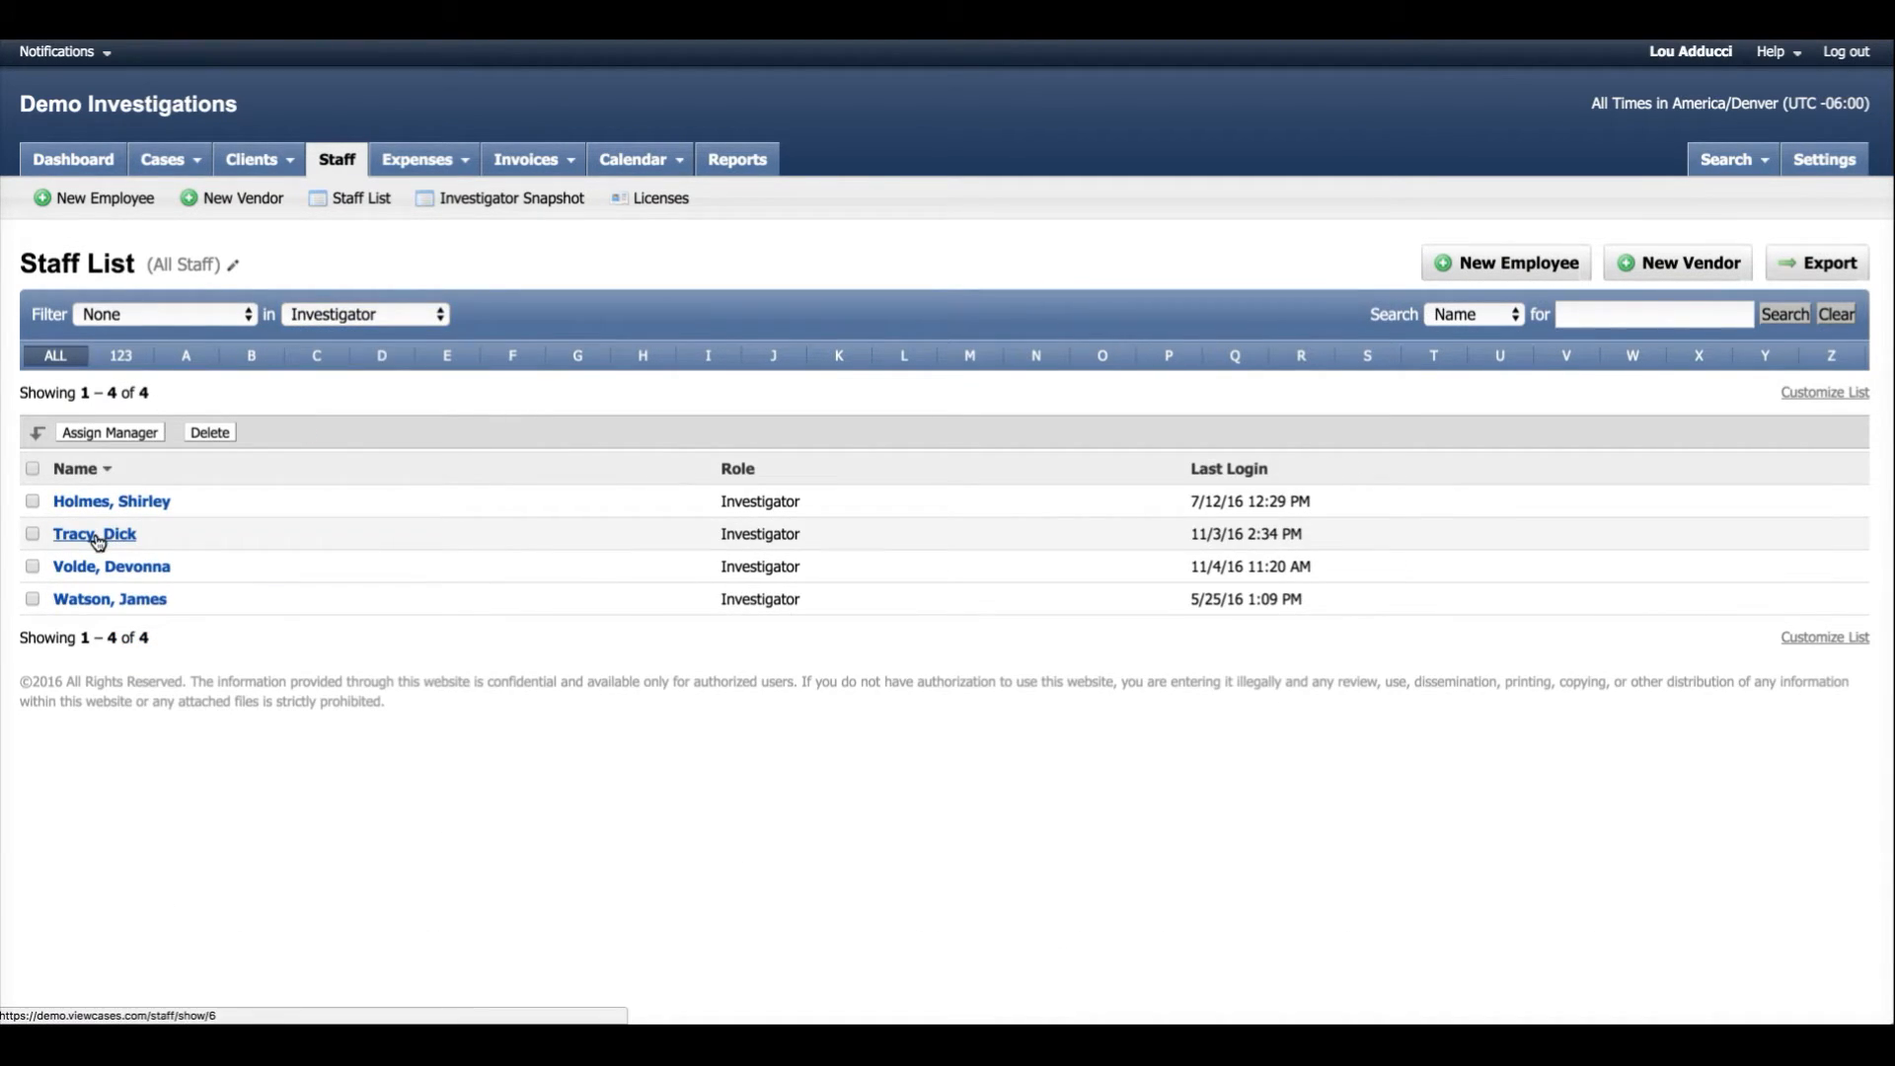
click(99, 538)
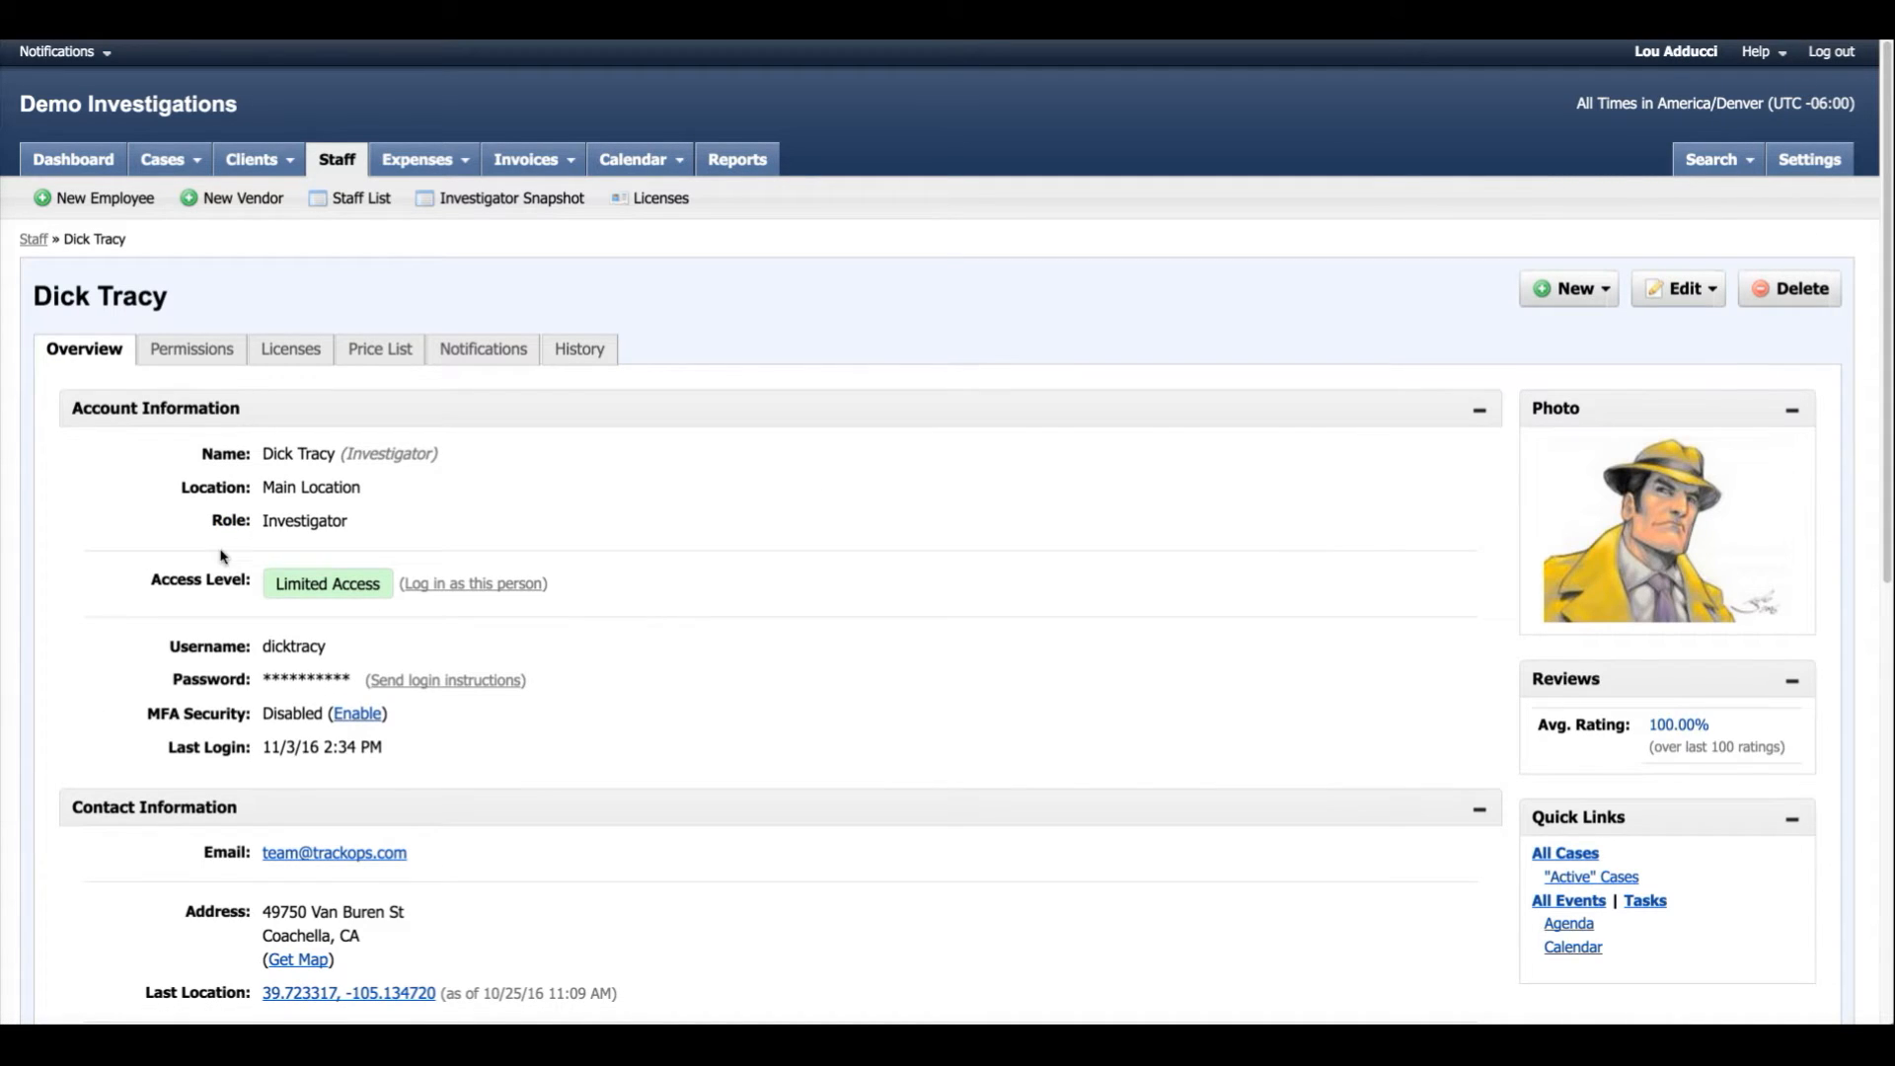
Edit this employee's profile to change the role to Senior Investigator, and save the profile.
click(1683, 288)
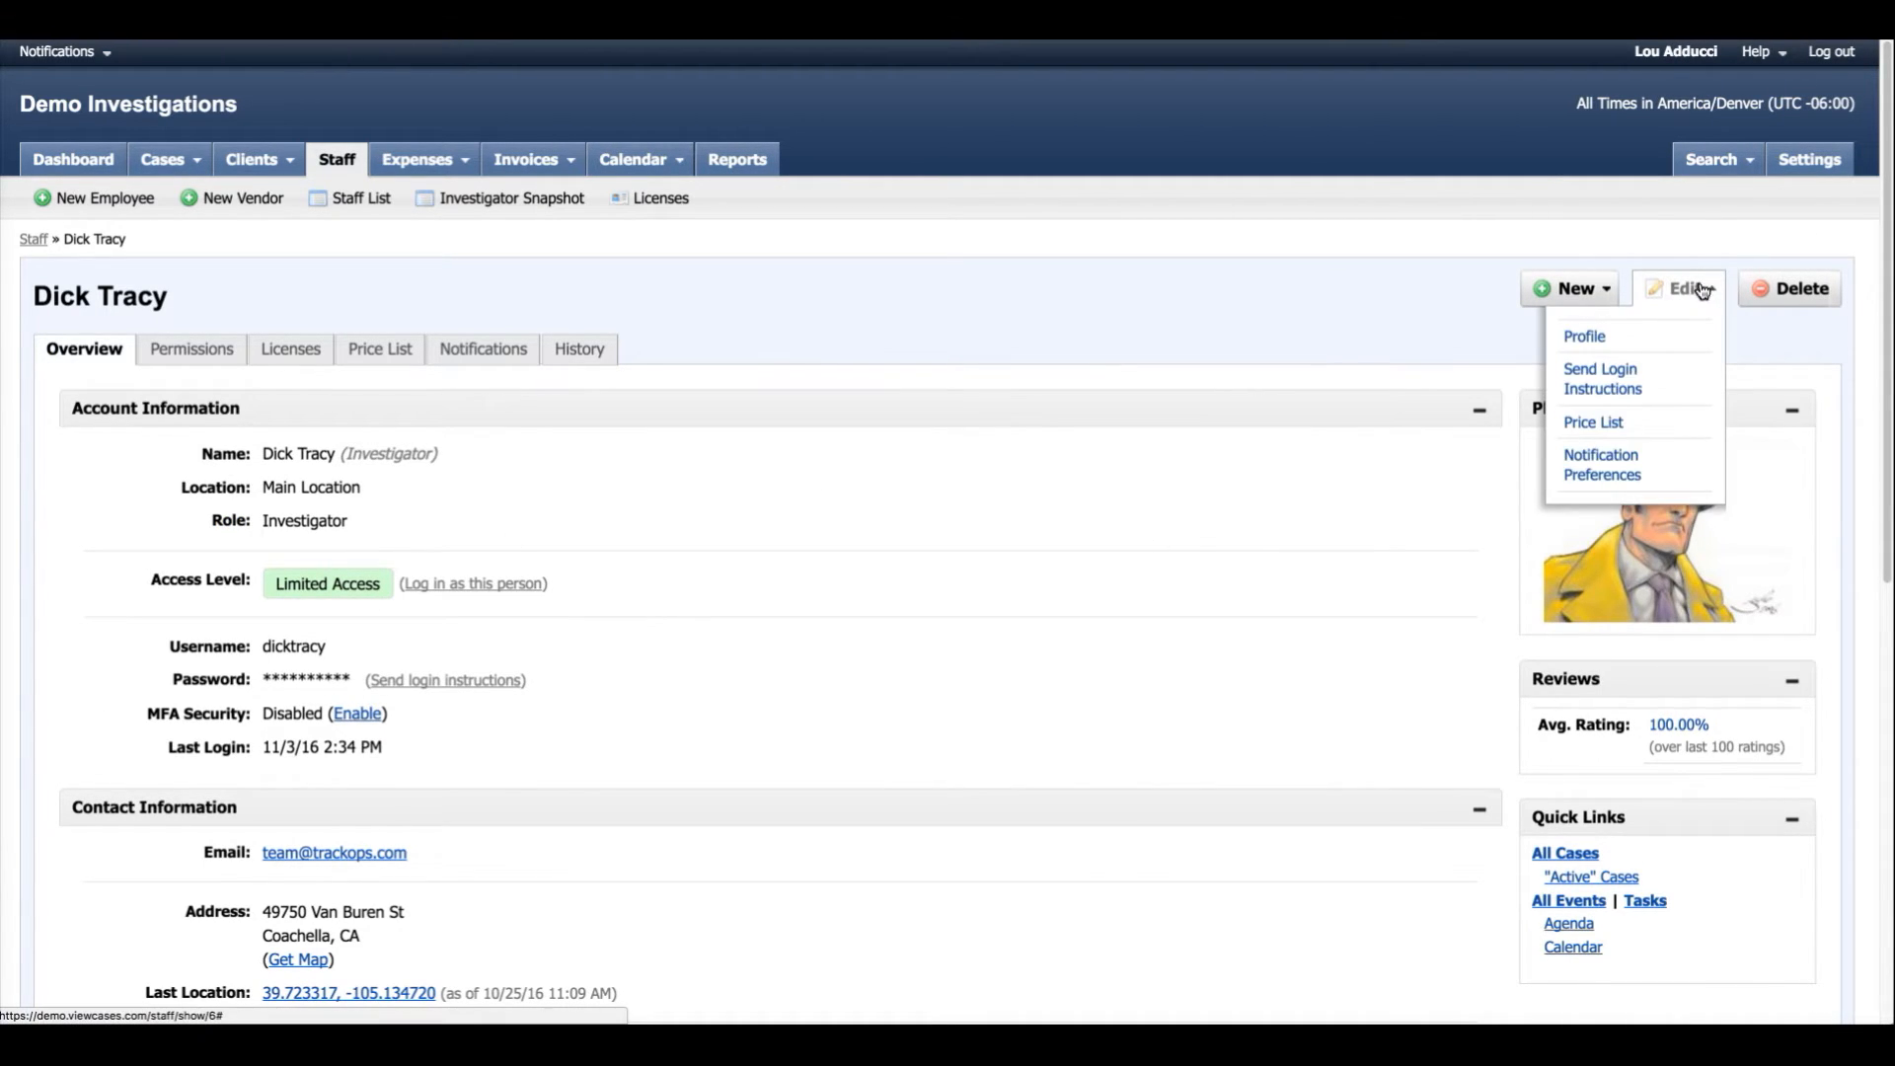
click(1584, 340)
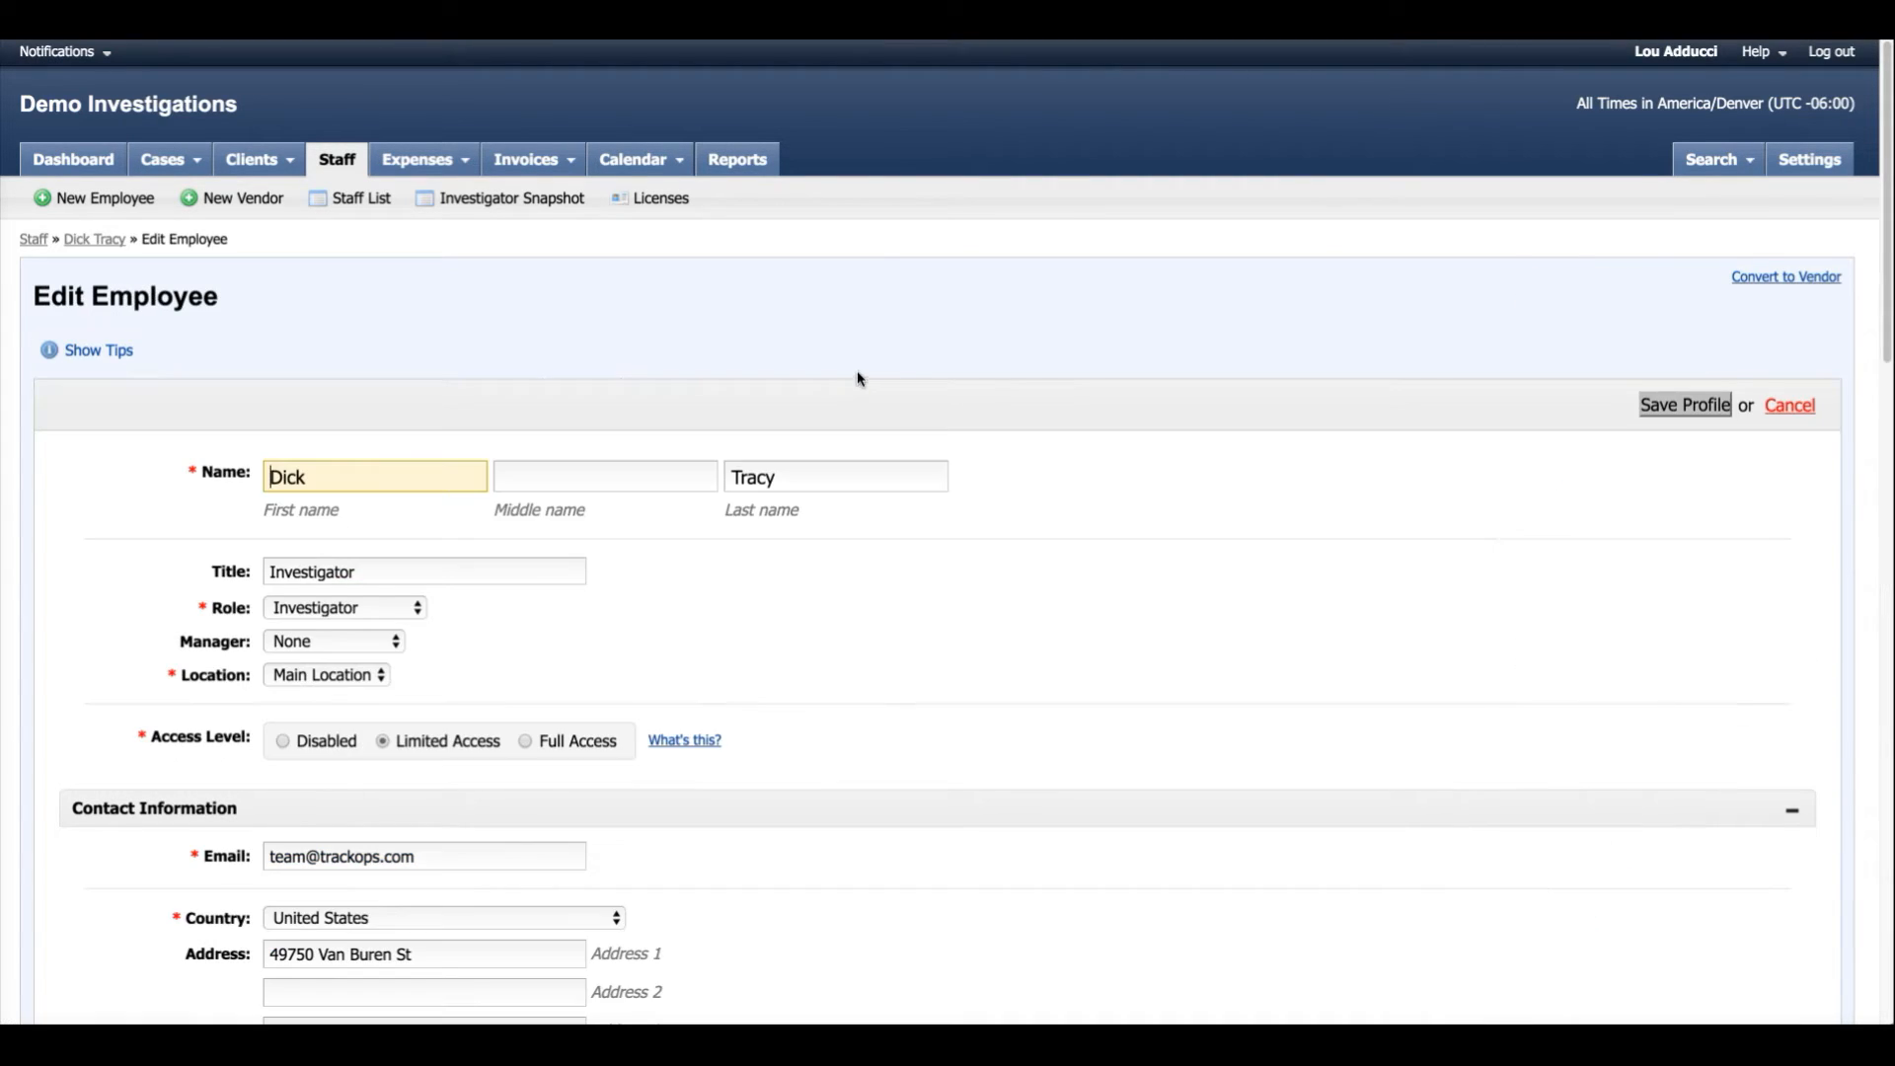
scroll(691, 632, down, 1)
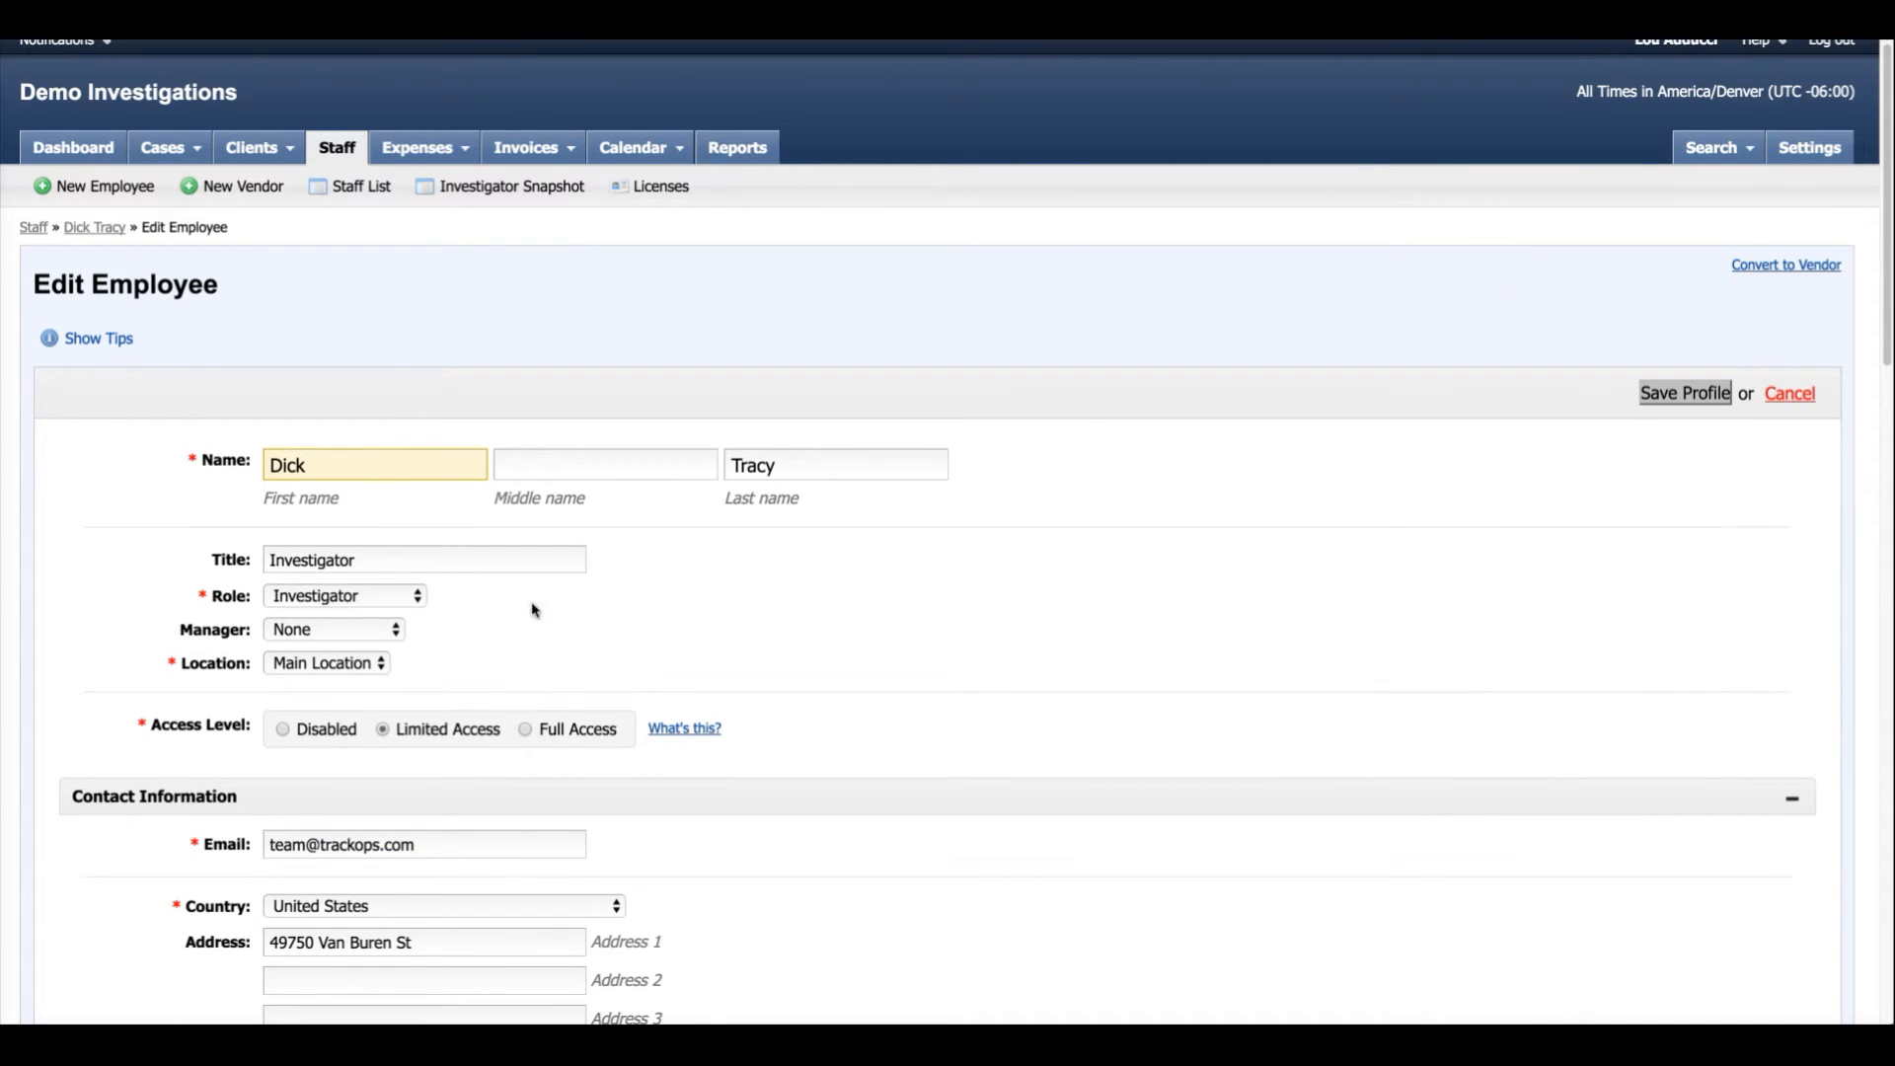
click(408, 605)
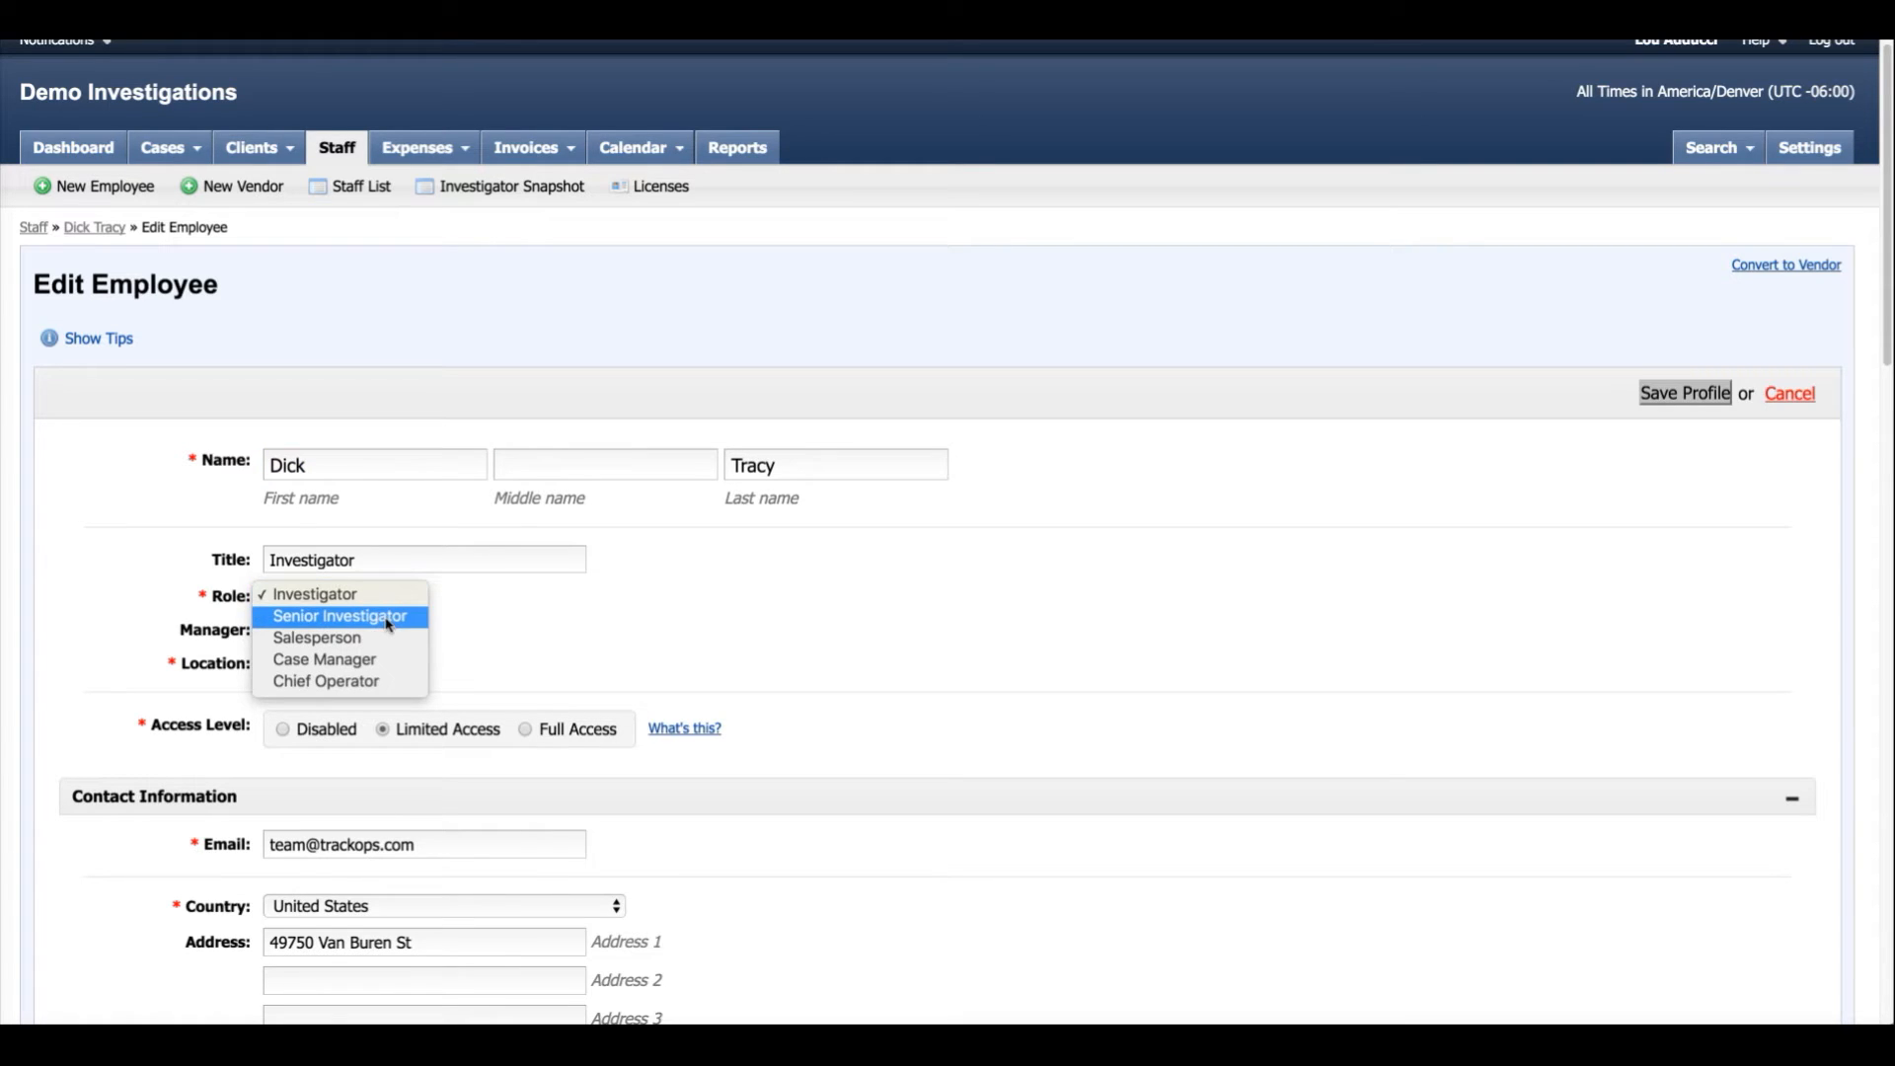
click(388, 617)
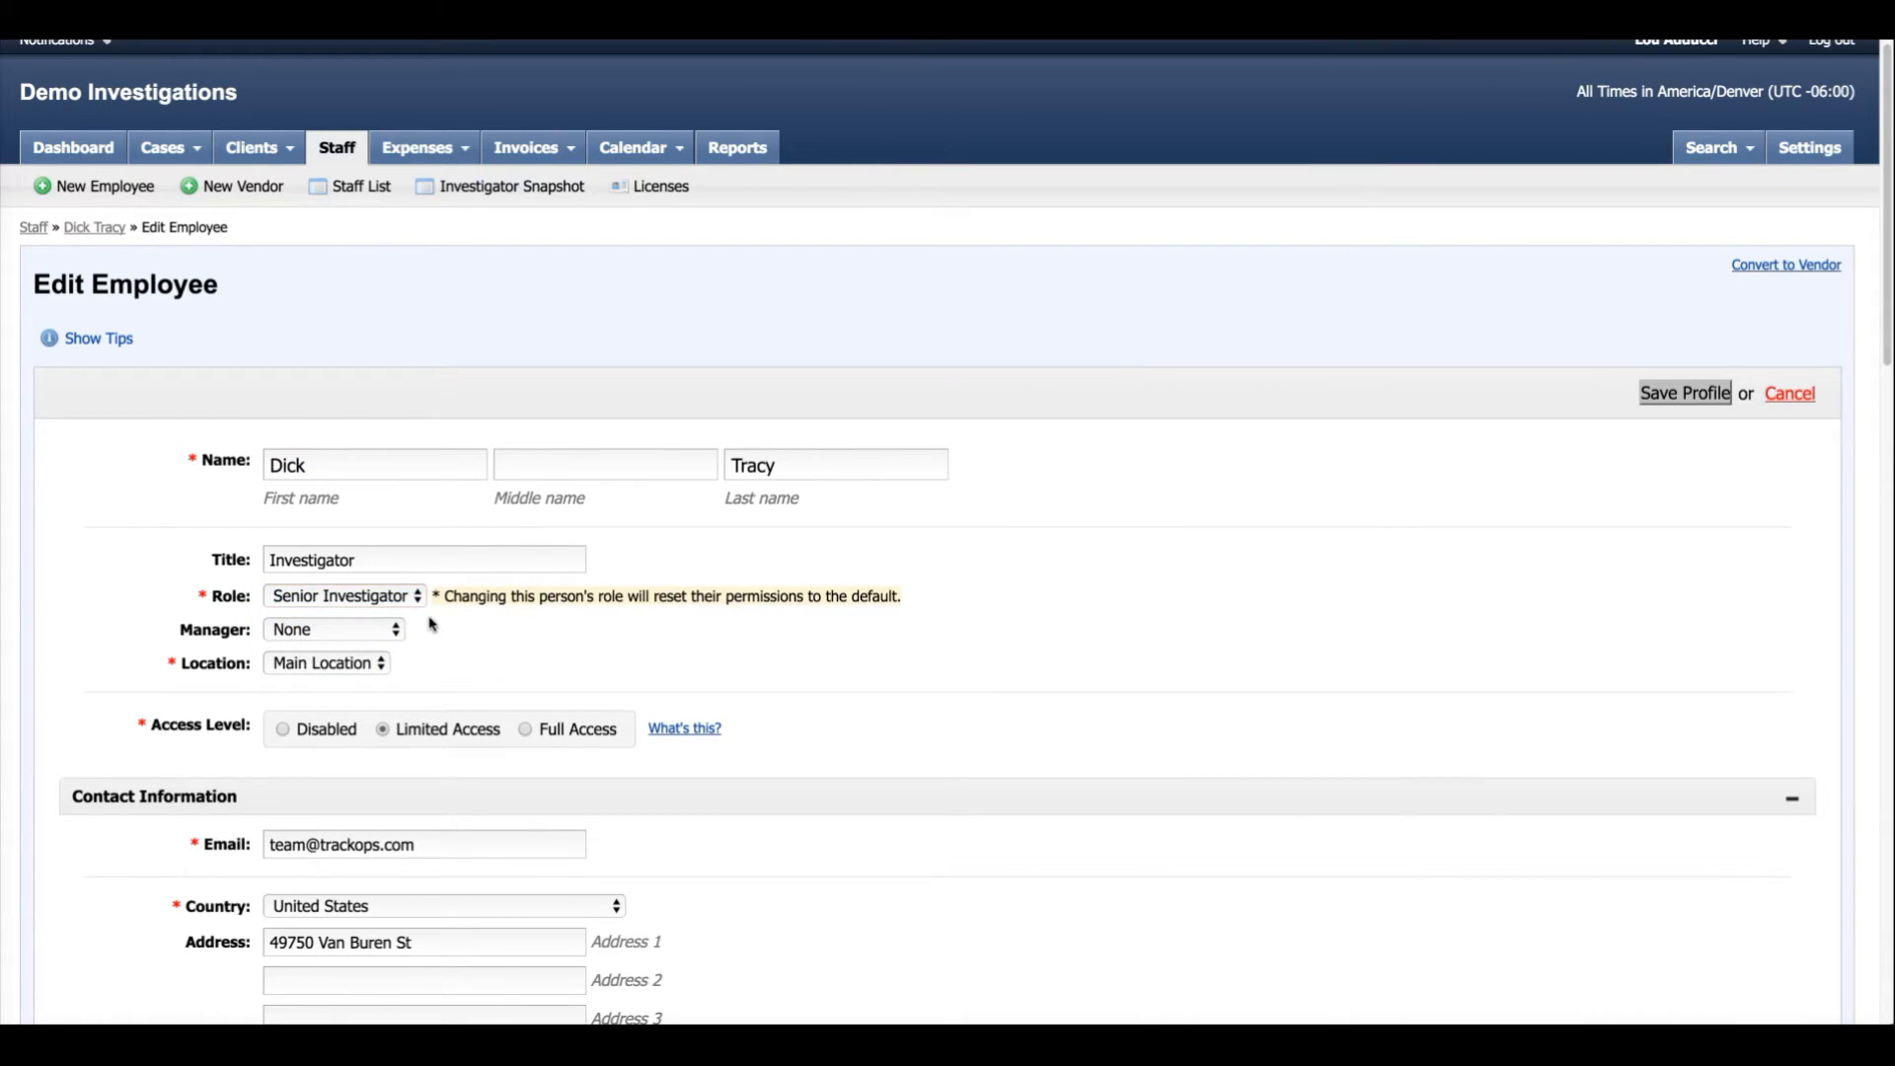
click(1683, 393)
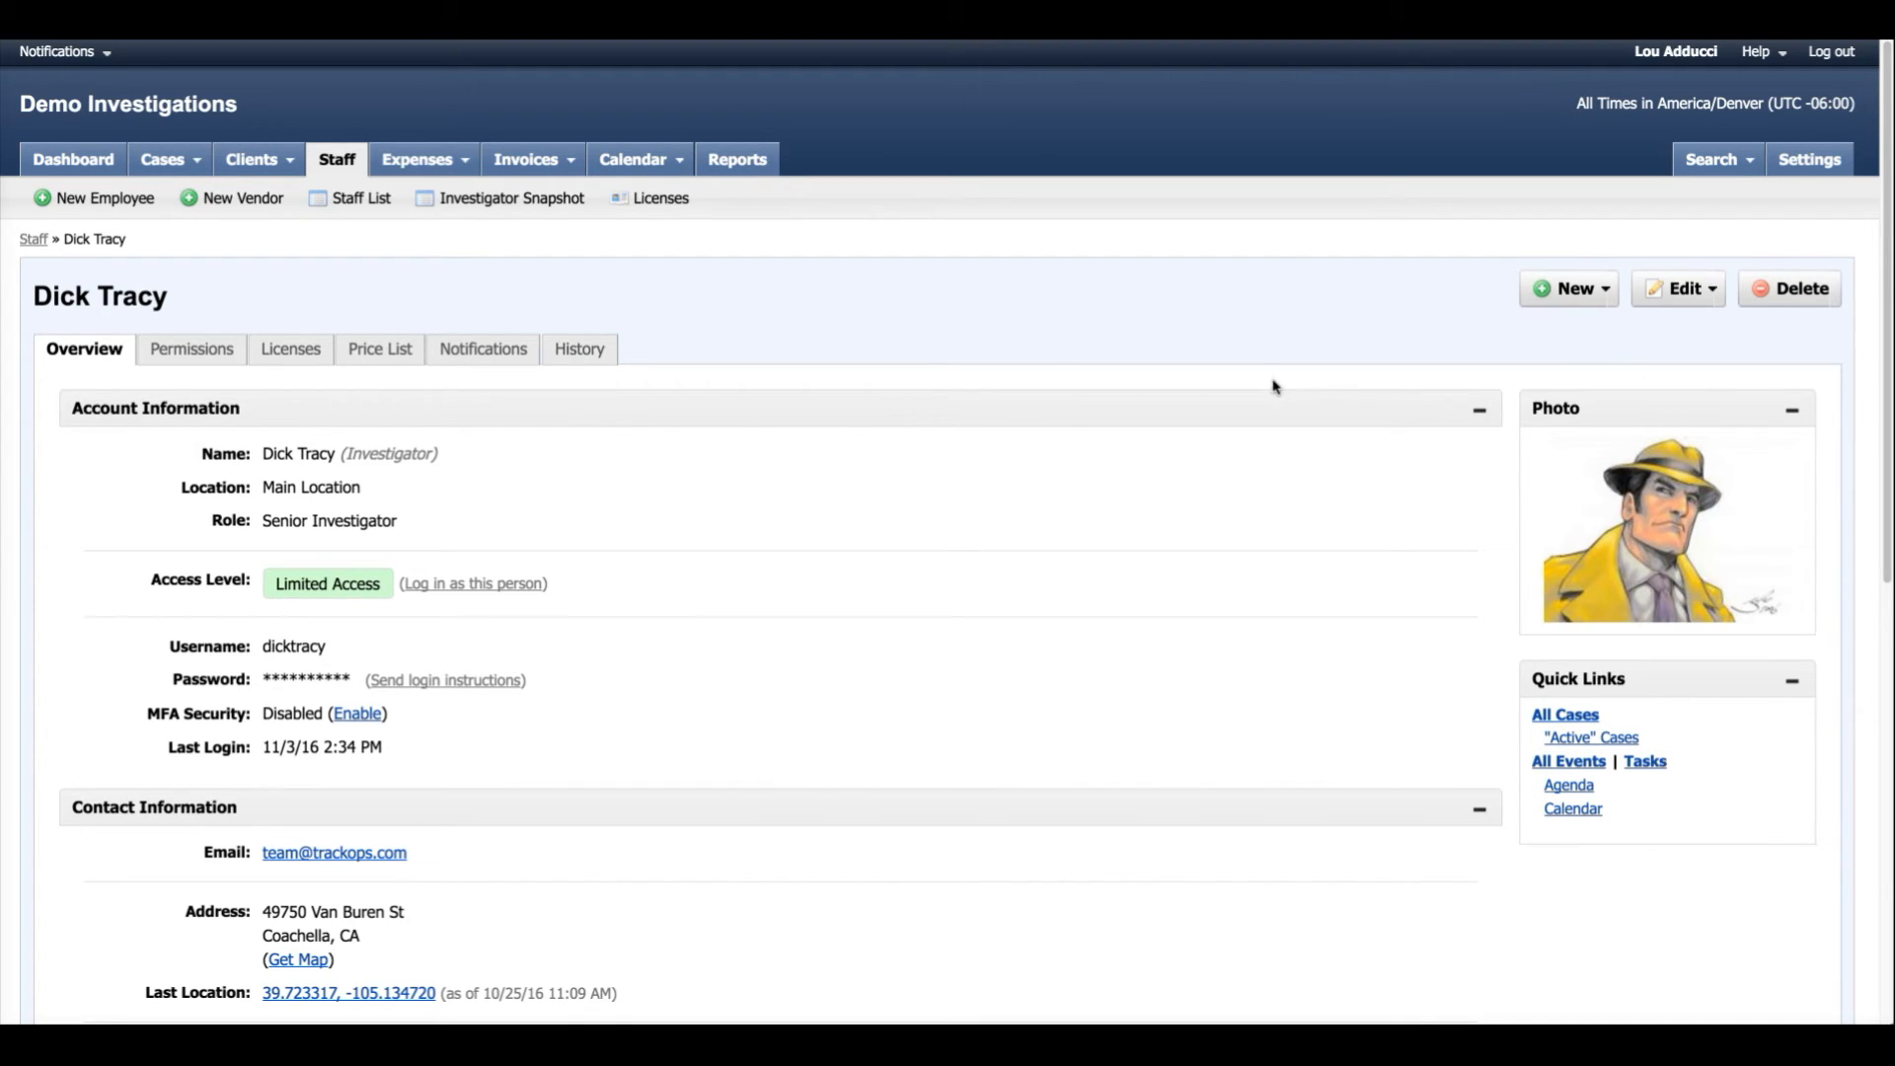
Open the Senior Investigator role from the User Roles settings for editing, look through its permissions and save it.
click(1809, 159)
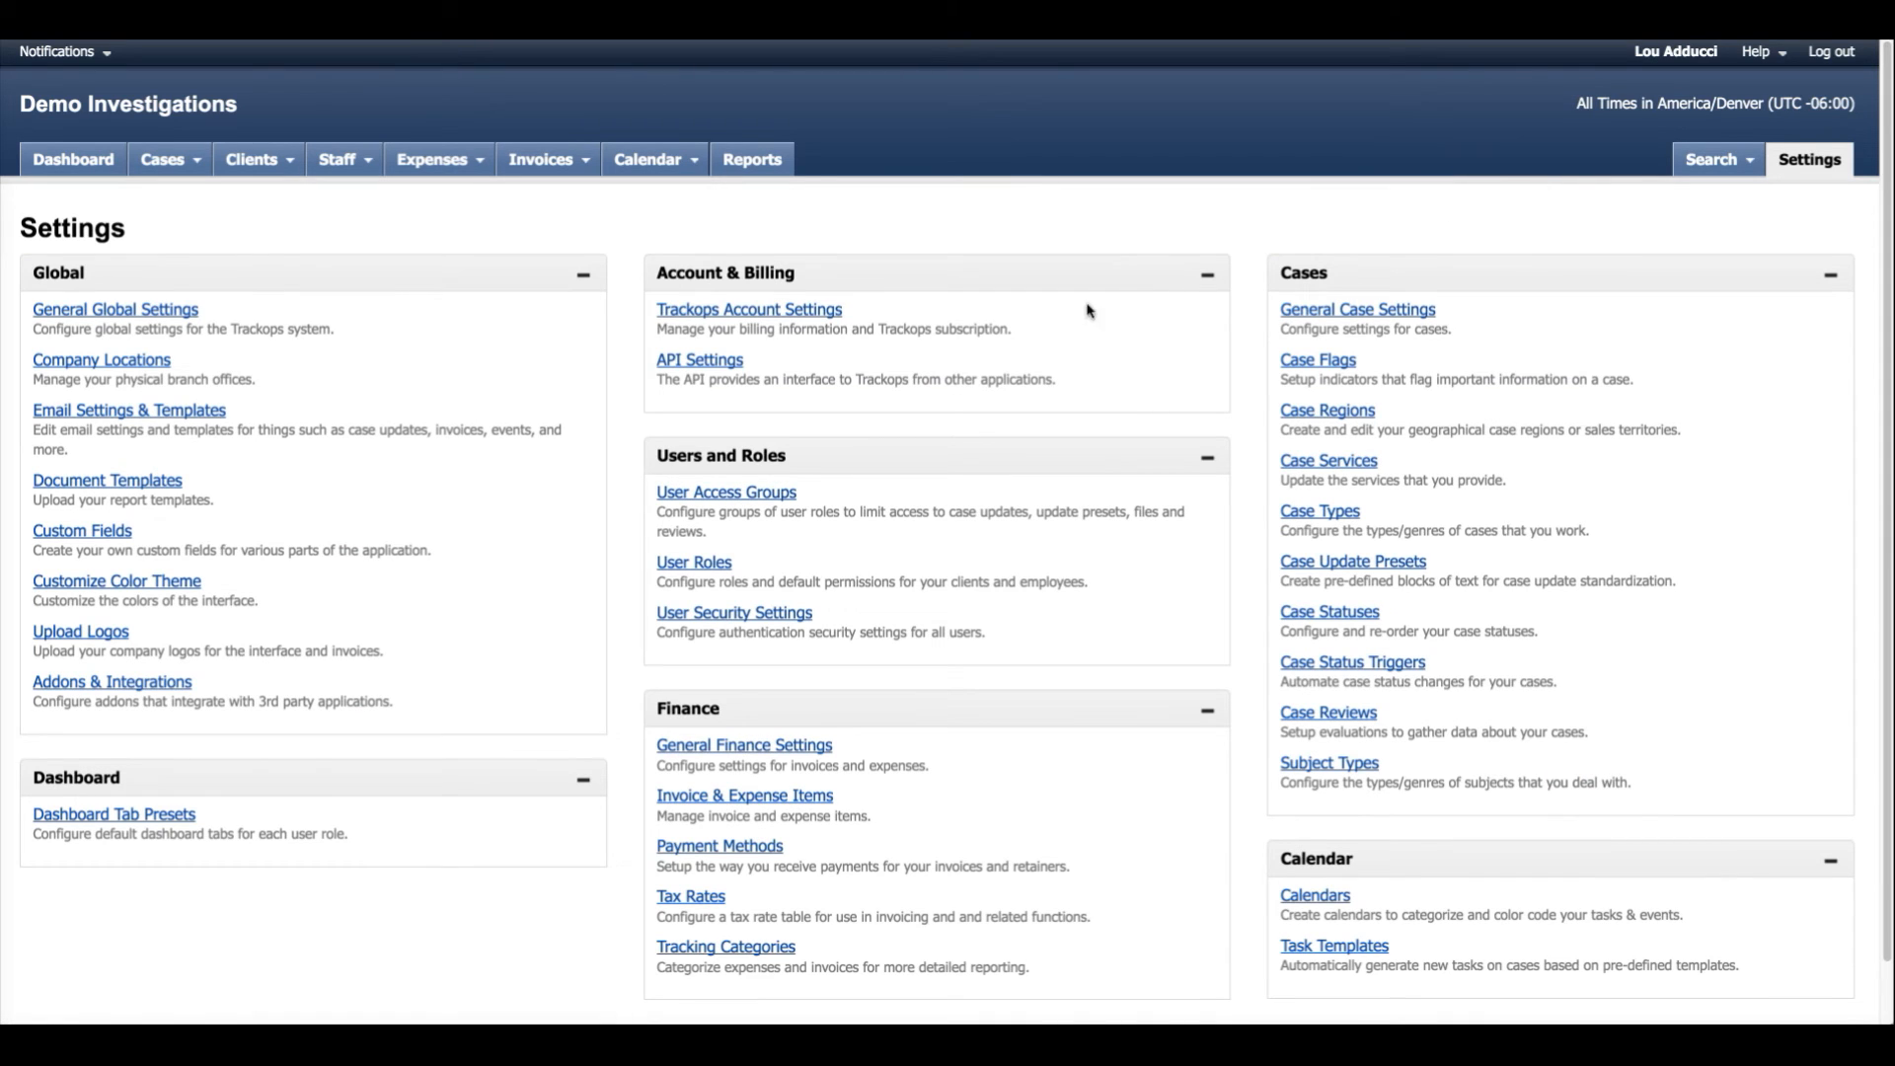
click(677, 562)
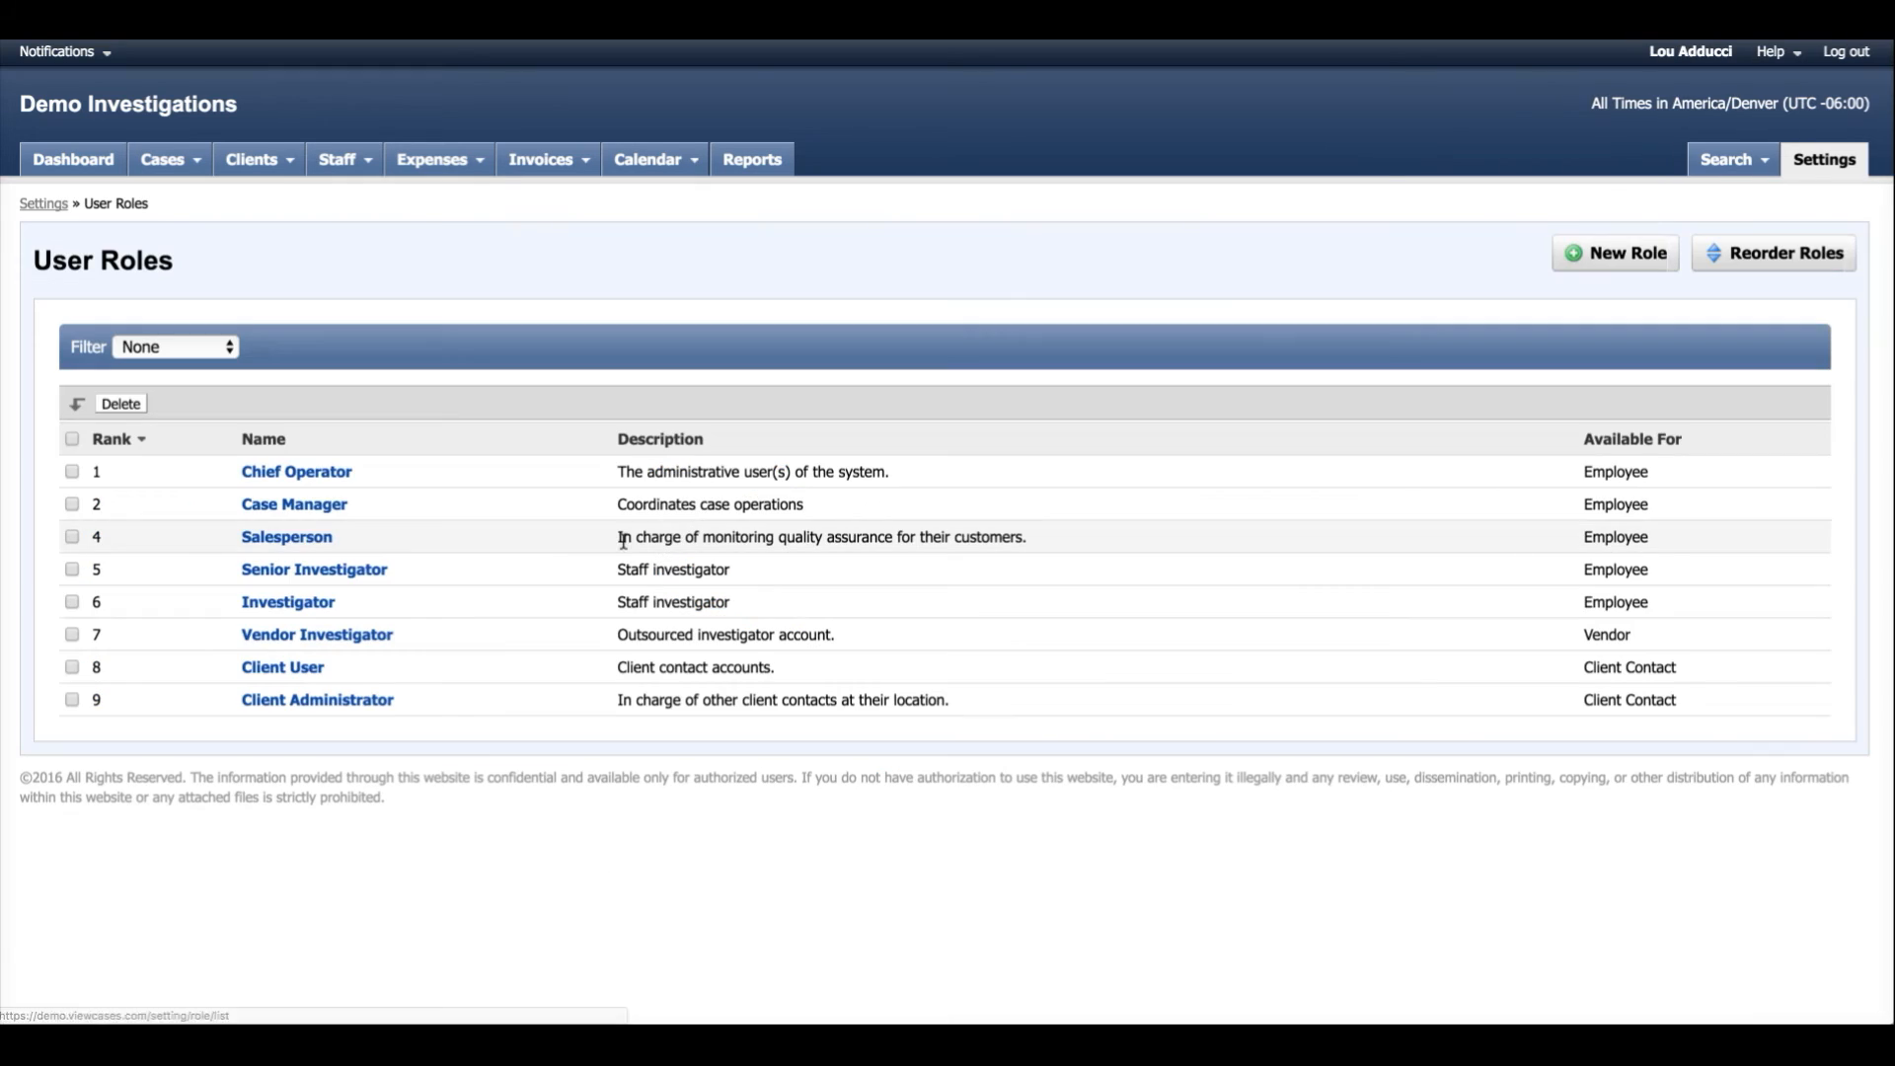
click(360, 566)
scroll(142, 726, down, 2)
scroll(142, 726, down, 3)
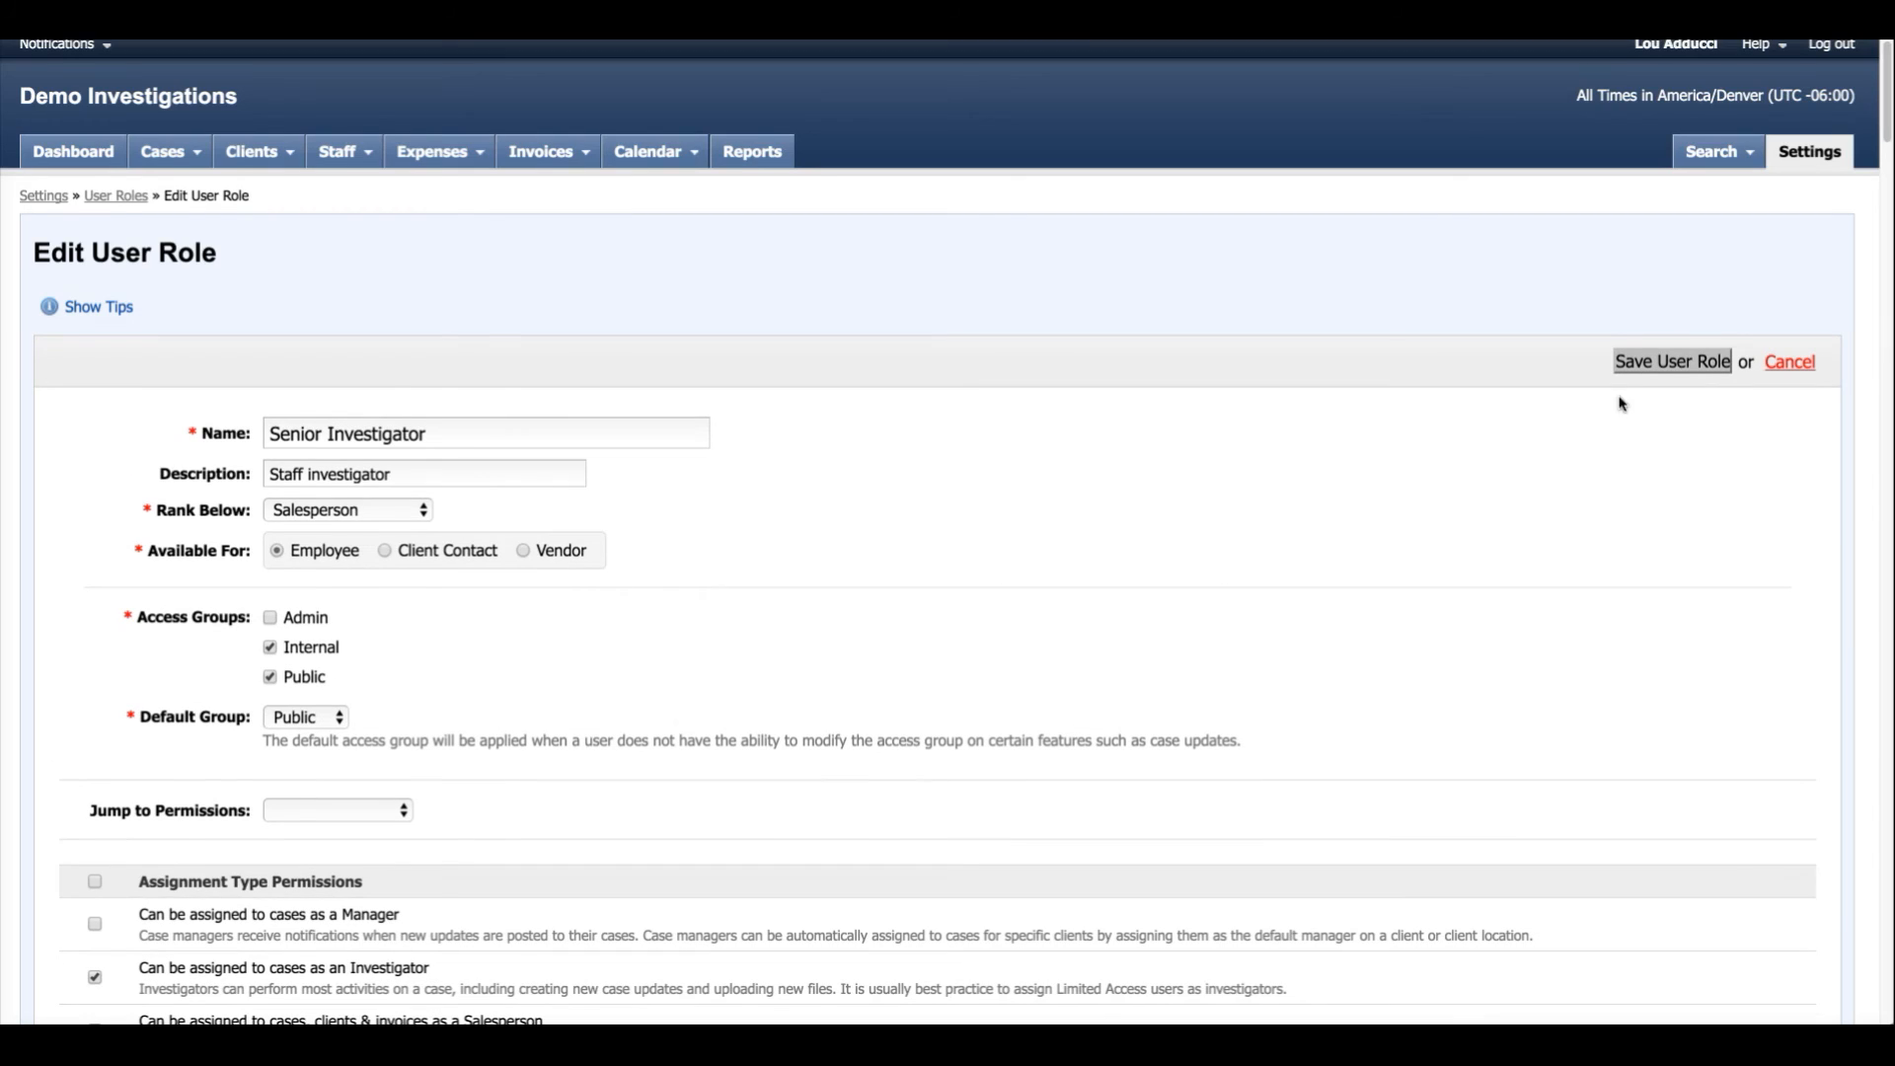
click(1679, 366)
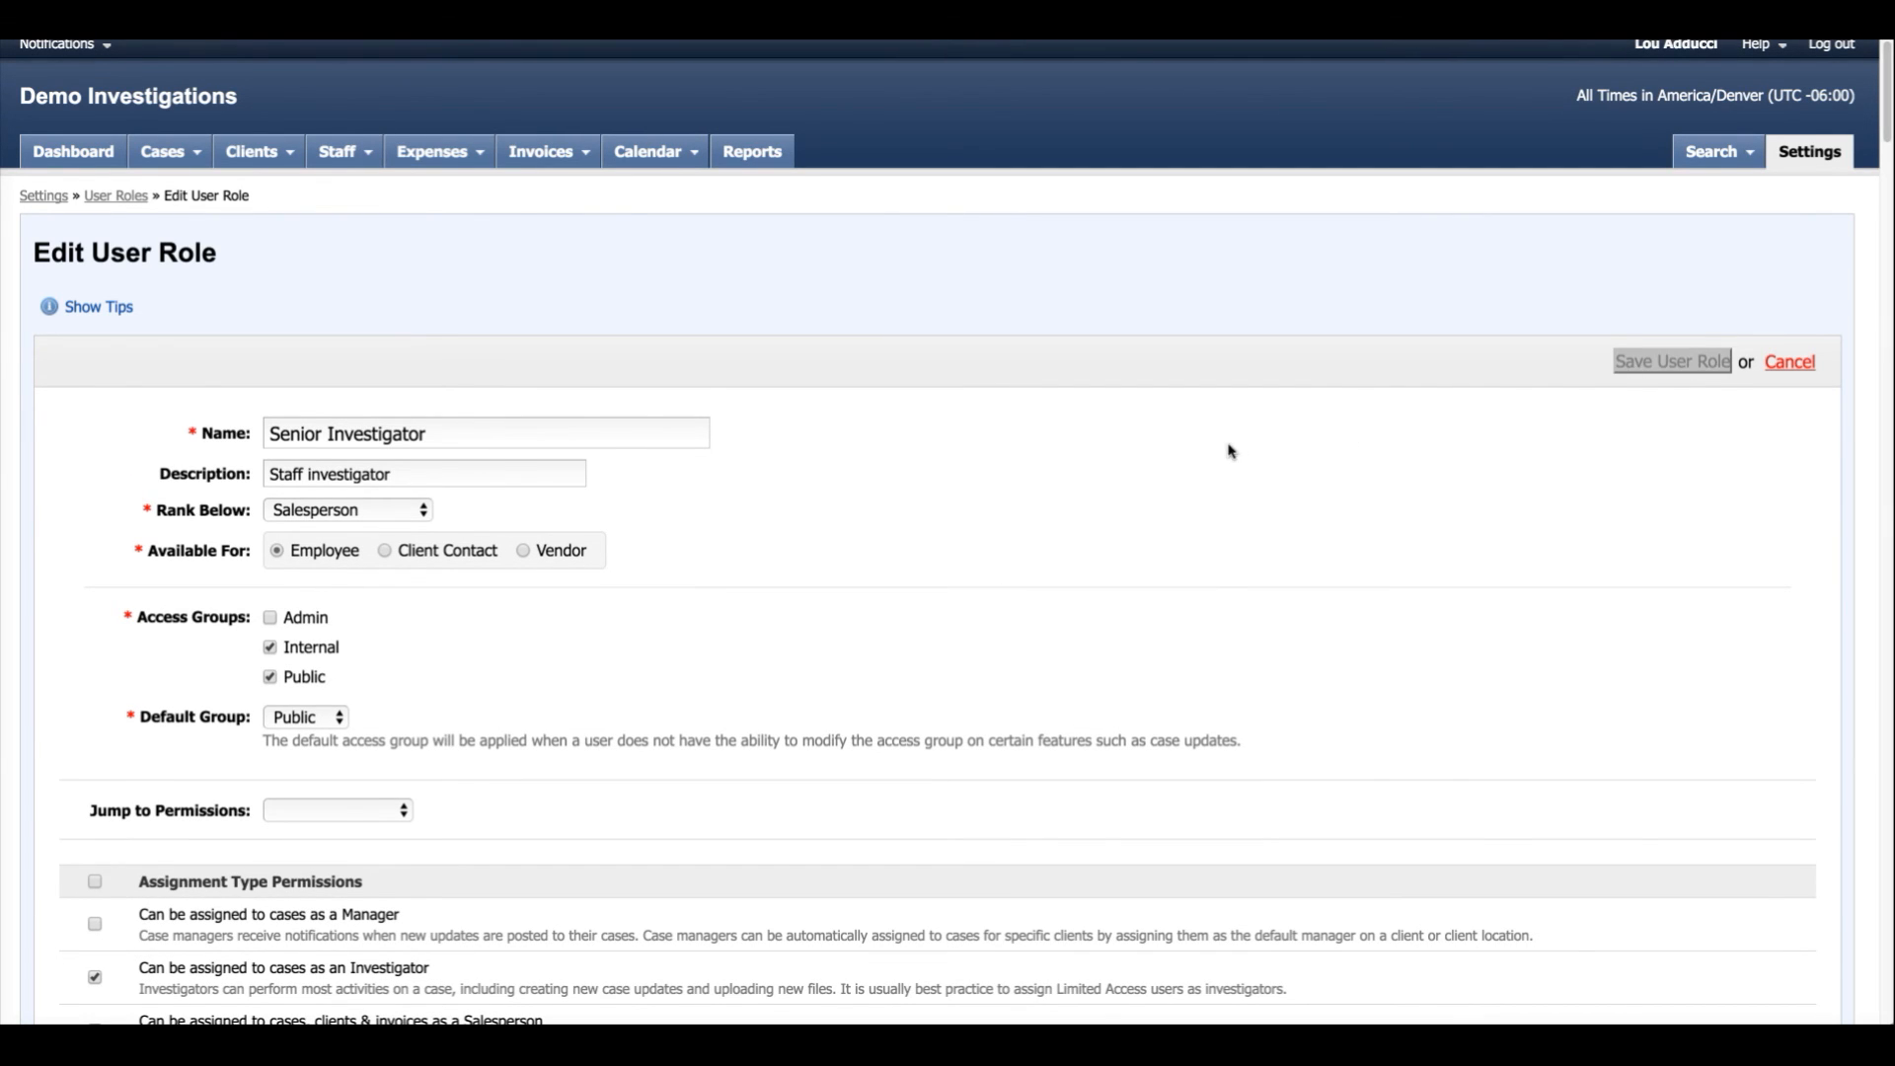